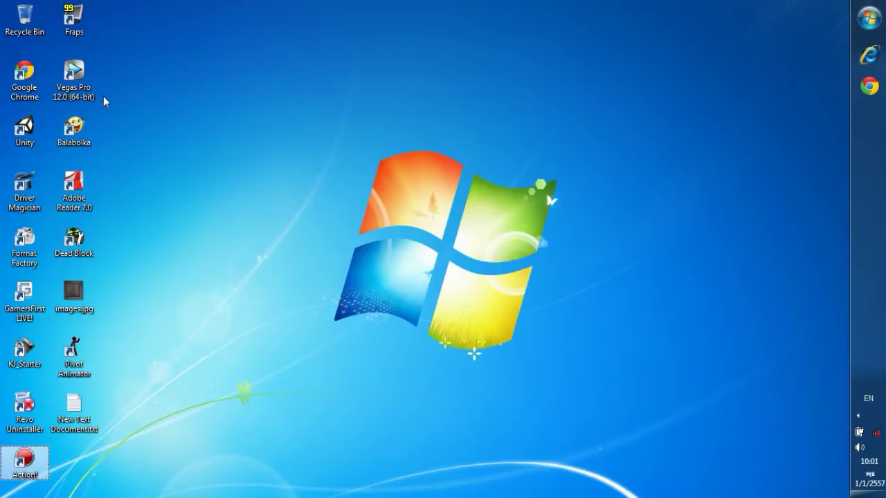
# Step: Launch Unity and create a new project in a new desktop folder named 'Collision'
pyautogui.doubleClick(38, 124)
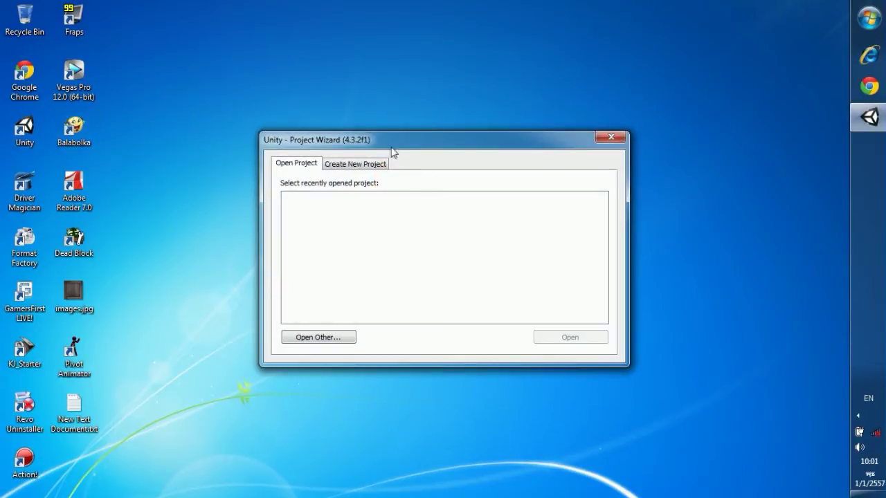
pyautogui.click(379, 162)
pyautogui.click(577, 198)
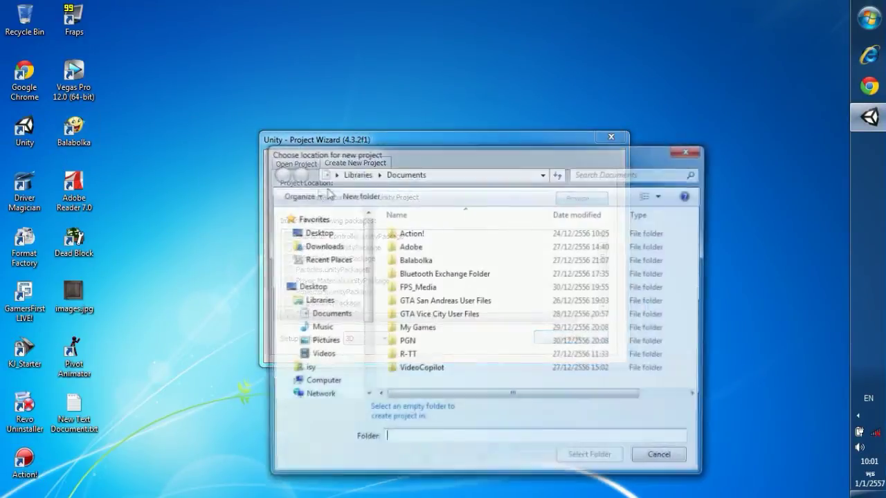
pyautogui.click(312, 232)
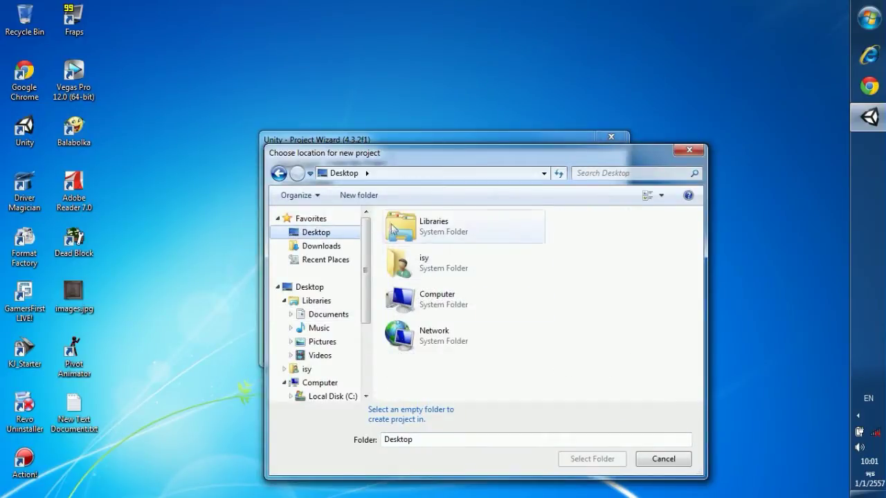
pyautogui.click(369, 199)
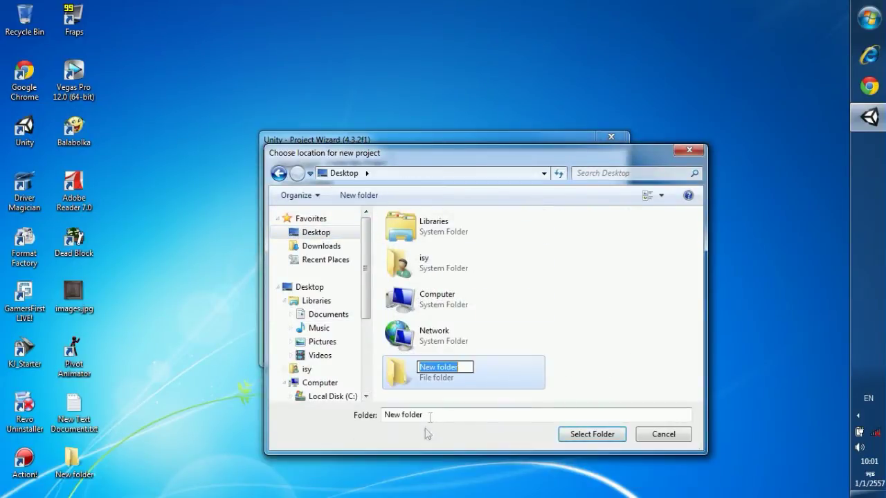
pyautogui.write('Coll')
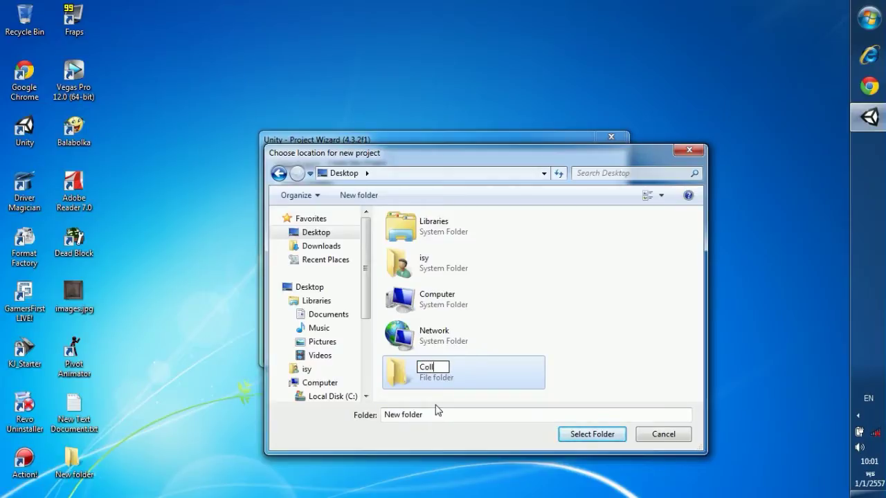
pyautogui.write('is')
pyautogui.write('ion')
pyautogui.press('Return')
pyautogui.click(586, 435)
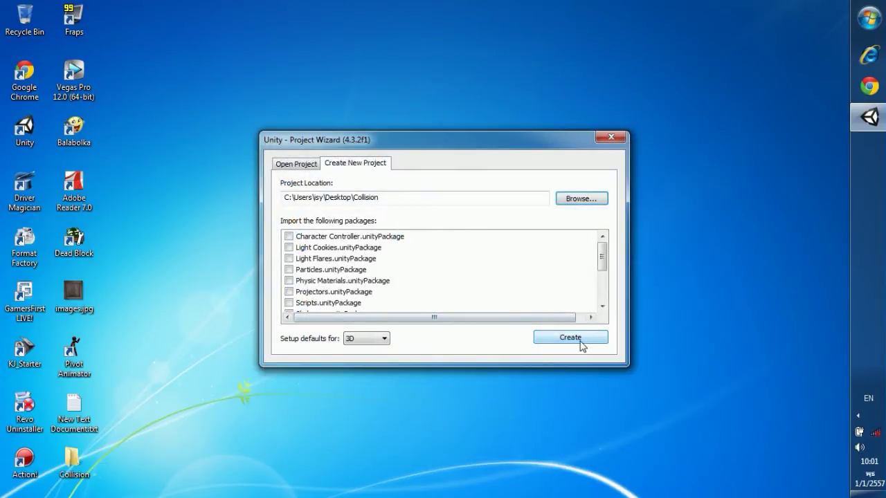
pyautogui.click(571, 337)
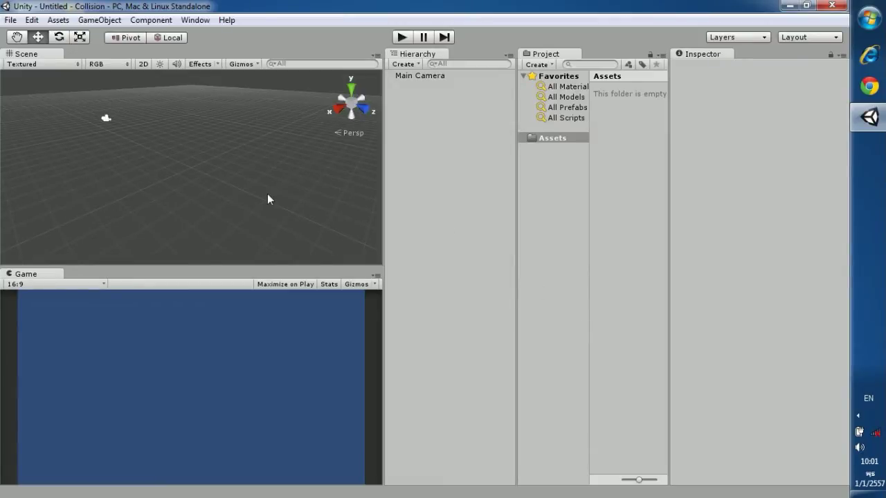
# Step: Add a cube to the scene from the GameObject menu
pyautogui.click(99, 19)
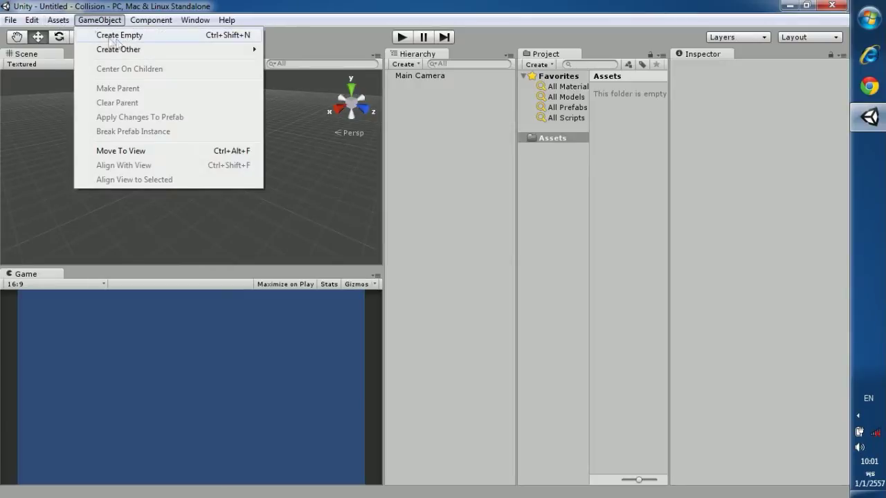
pyautogui.moveTo(132, 49)
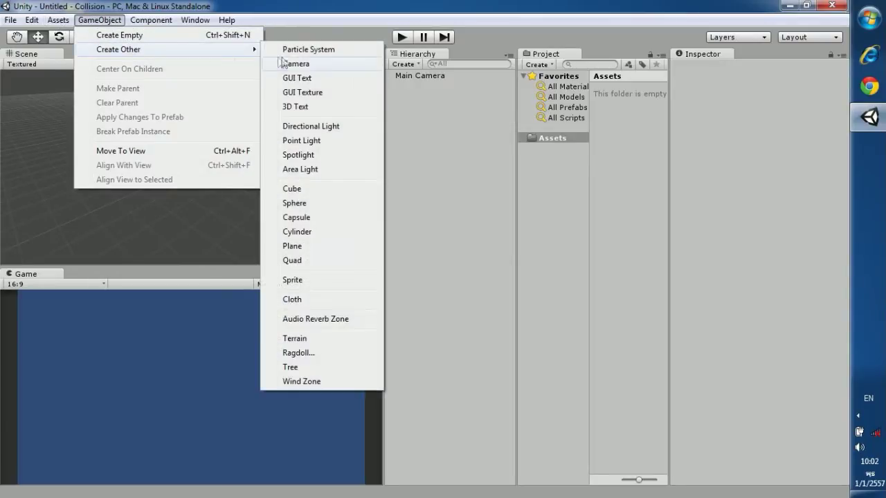
pyautogui.click(291, 194)
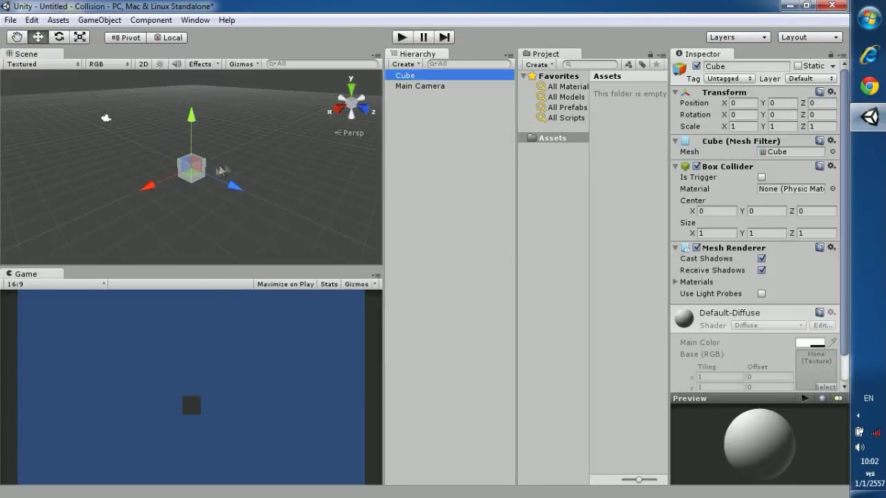
# Step: Set the cube's X and Z scale to 200 so it forms a flat floor
pyautogui.click(733, 126)
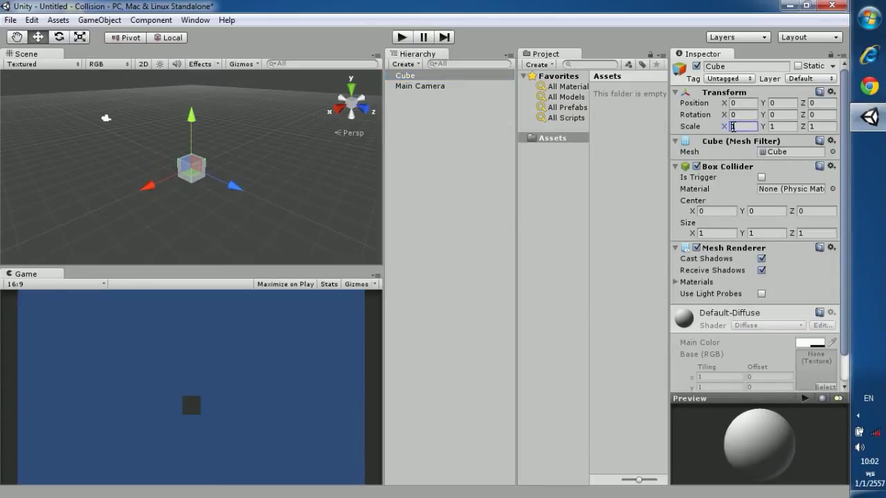
pyautogui.write('200')
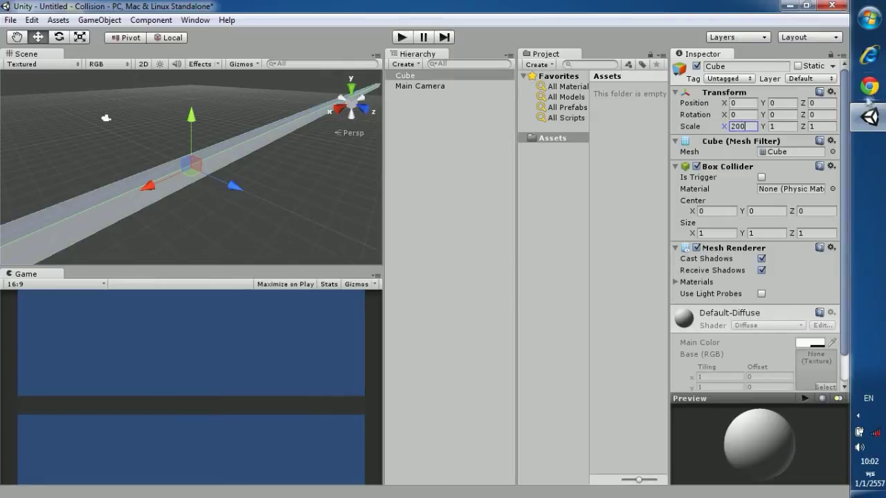
pyautogui.click(822, 125)
pyautogui.write('200')
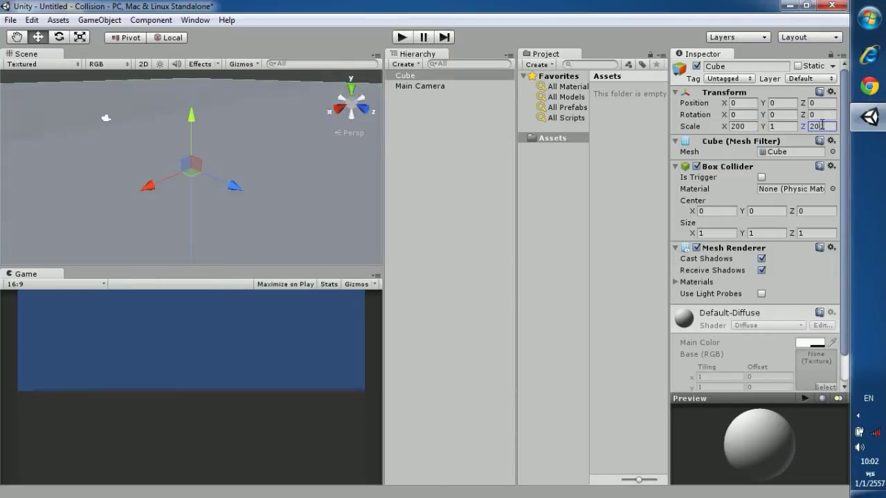
pyautogui.press('Return')
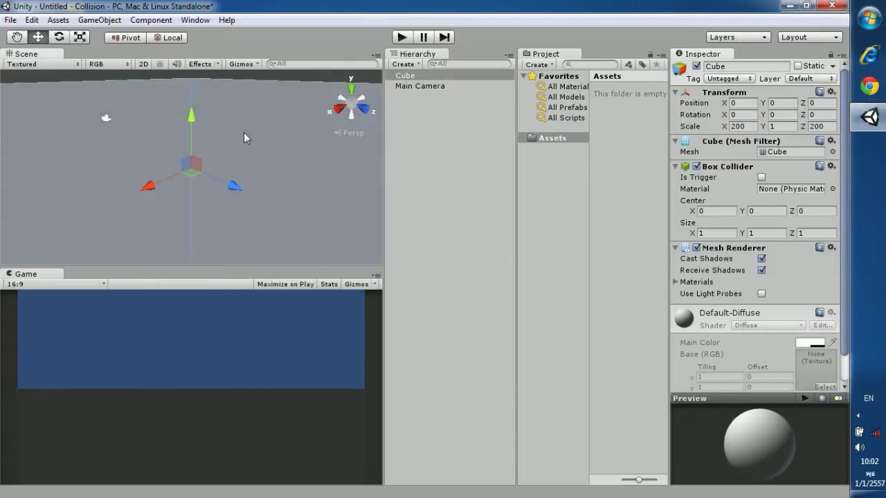
pyautogui.click(611, 174)
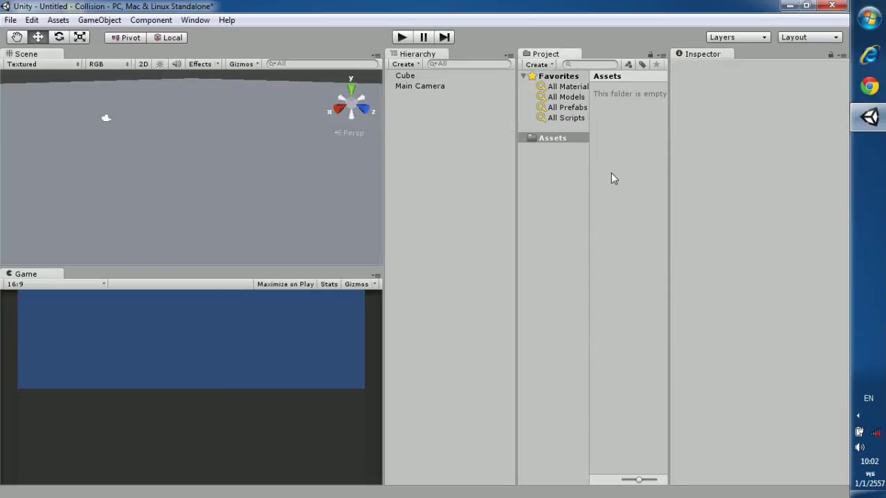
# Step: Add a second cube, raise it above the floor and enlarge it evenly
pyautogui.click(99, 19)
pyautogui.moveTo(117, 51)
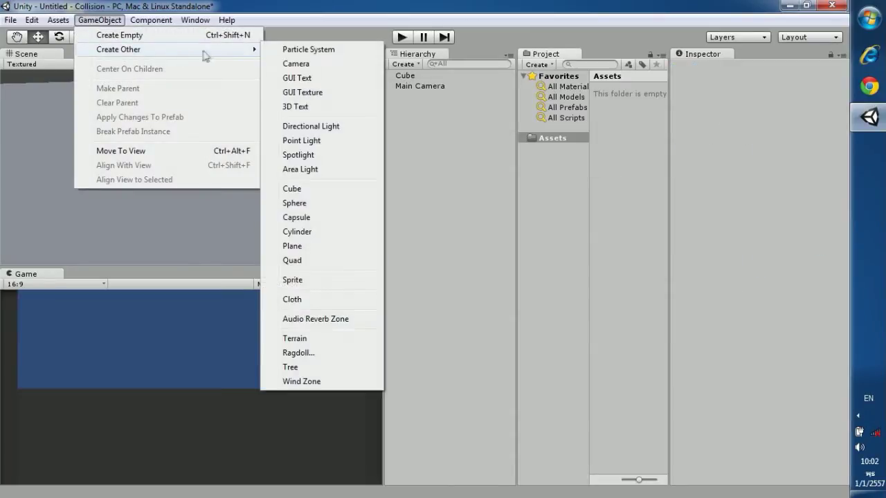
pyautogui.click(293, 189)
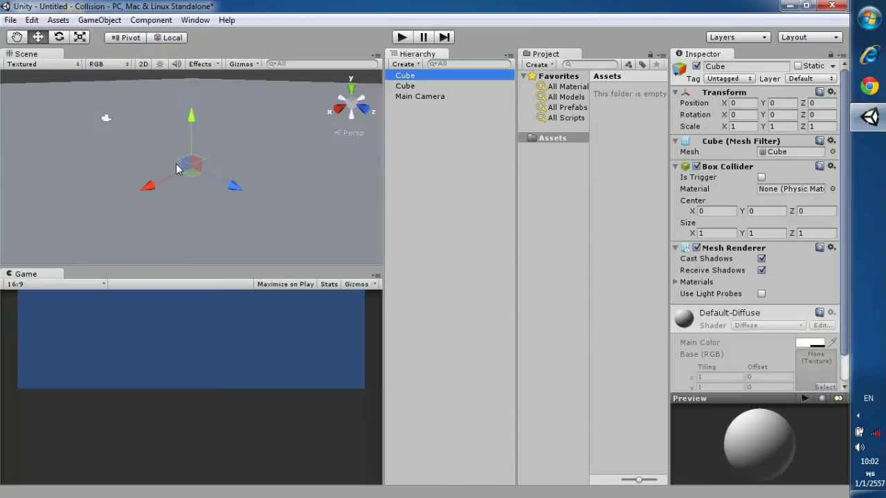
pyautogui.moveTo(189, 126); pyautogui.dragTo(202, 83)
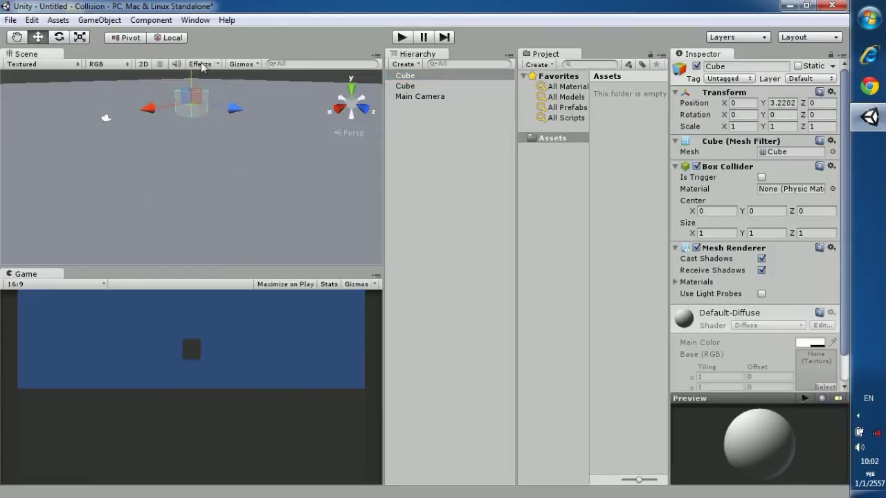
pyautogui.press('r')
pyautogui.moveTo(192, 103); pyautogui.dragTo(247, 114)
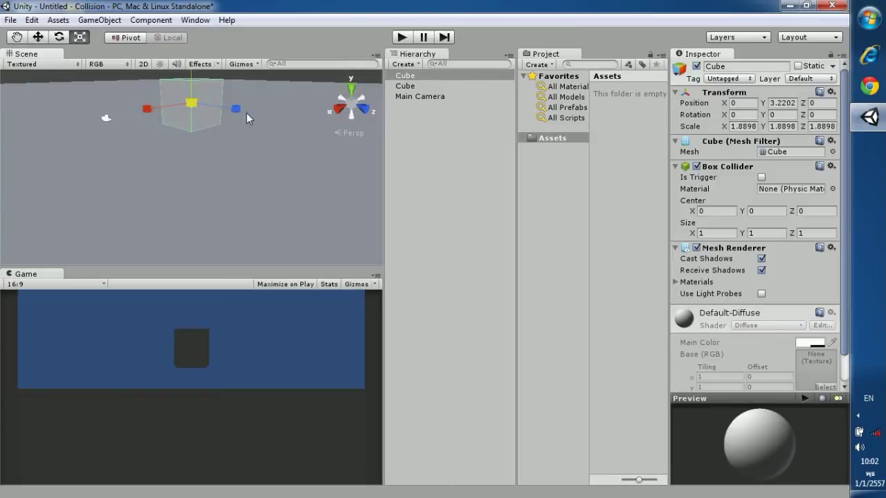
# Step: Check the cube in 2D view, lift it to about Y 5.46, then return to 3D
pyautogui.press('2')
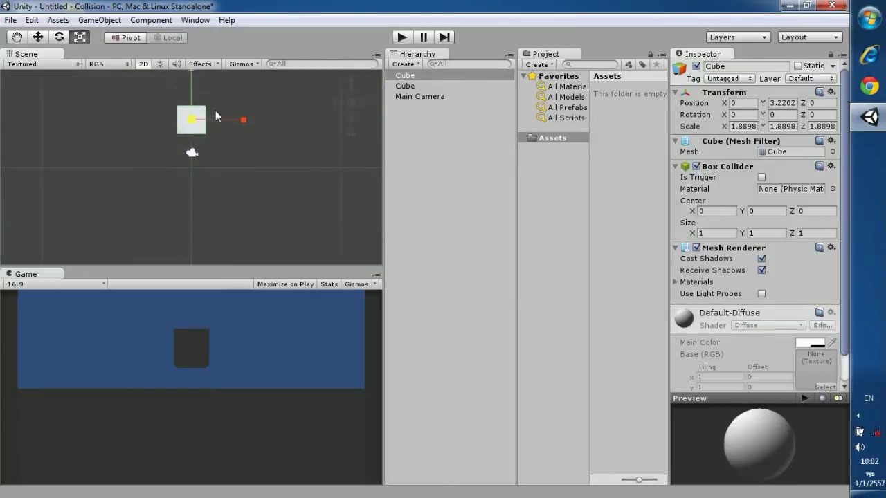
pyautogui.scroll(-2, 215, 116)
pyautogui.press('w')
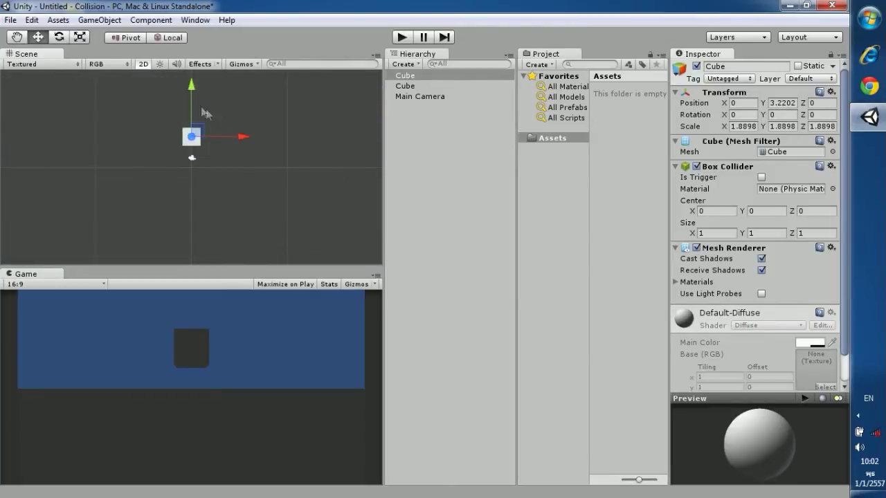
pyautogui.moveTo(192, 83); pyautogui.dragTo(196, 64)
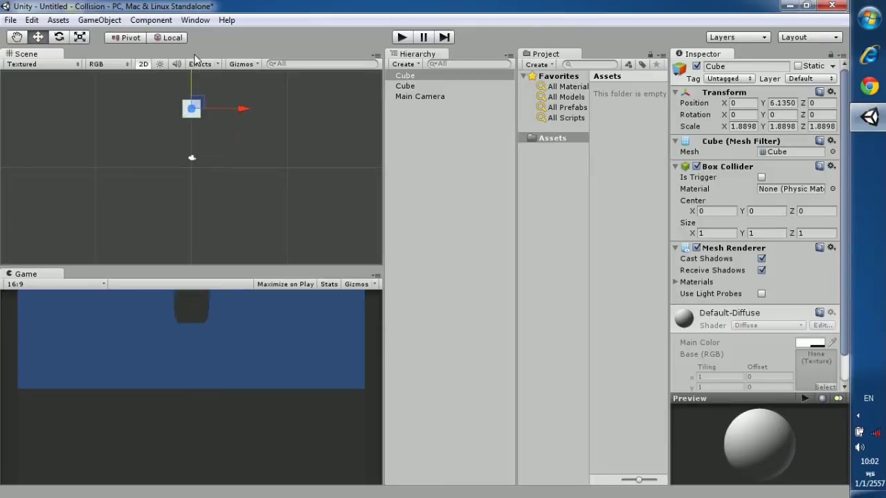
pyautogui.click(143, 63)
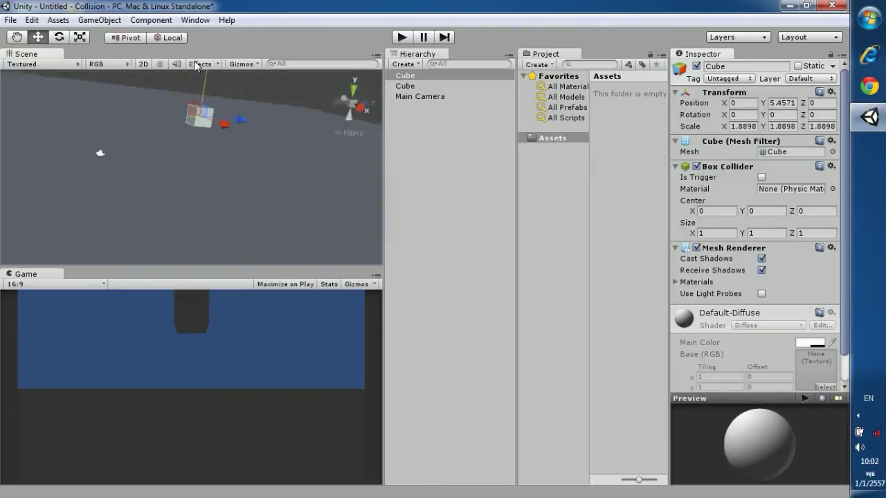
pyautogui.keyDown('alt'); pyautogui.moveTo(212, 191); pyautogui.dragTo(200, 185); pyautogui.keyUp('alt')
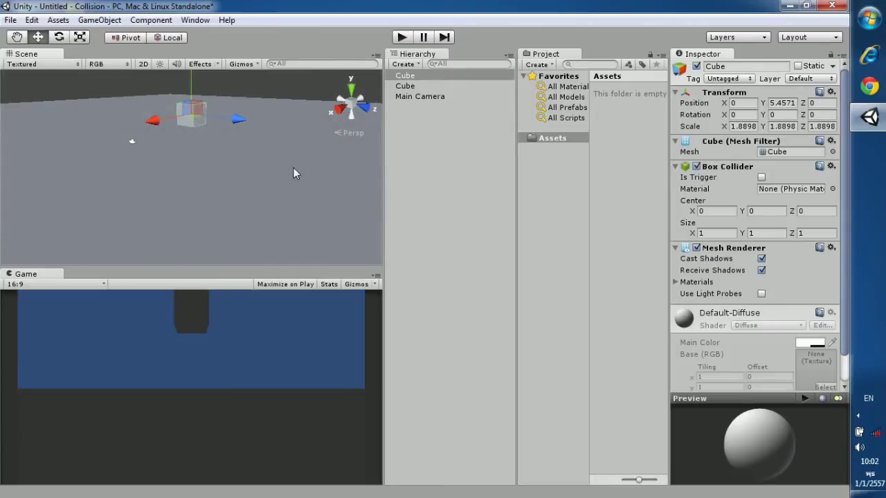
pyautogui.click(626, 160)
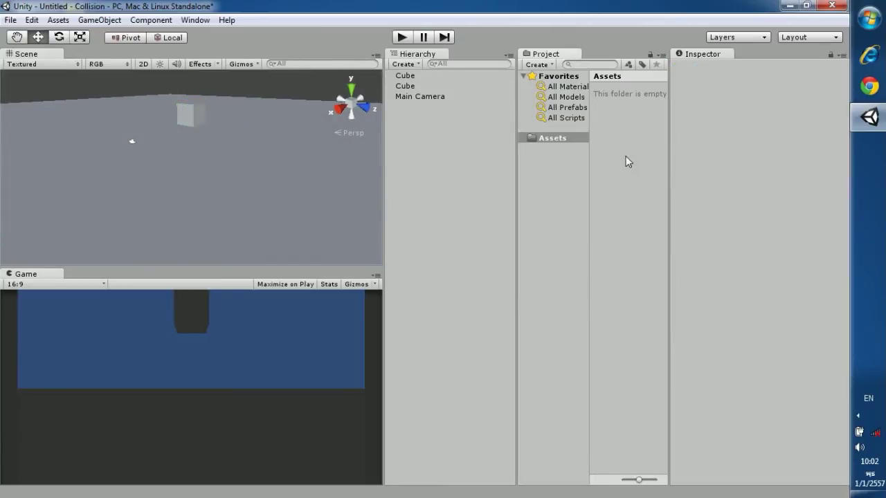
# Step: Create two new materials in Assets and name them Floor and Box
pyautogui.rightClick(626, 159)
pyautogui.moveTo(682, 166)
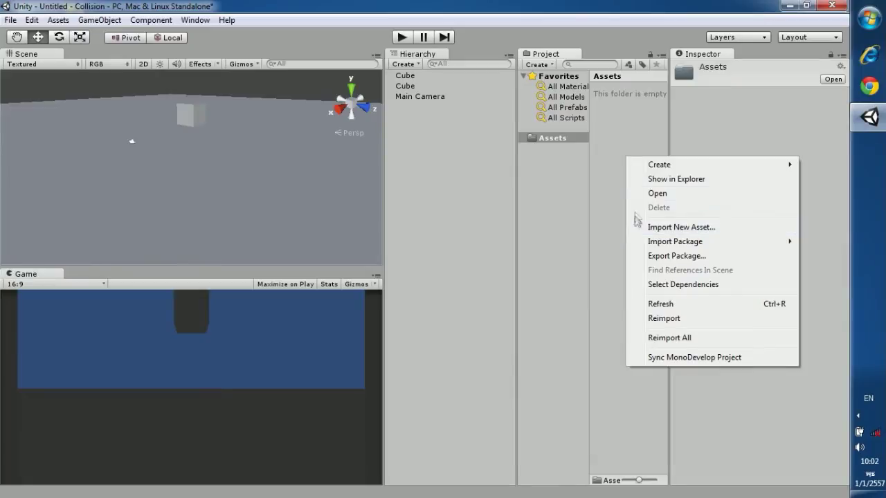
pyautogui.click(513, 284)
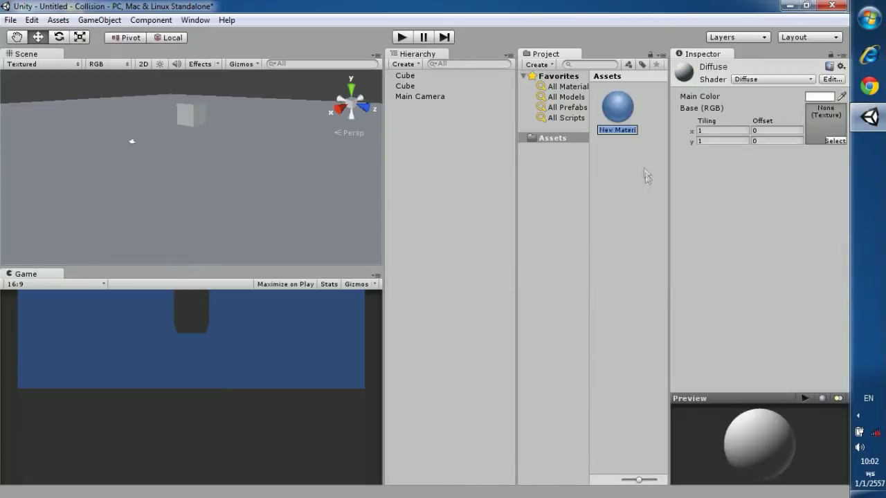
pyautogui.rightClick(610, 156)
pyautogui.moveTo(680, 172)
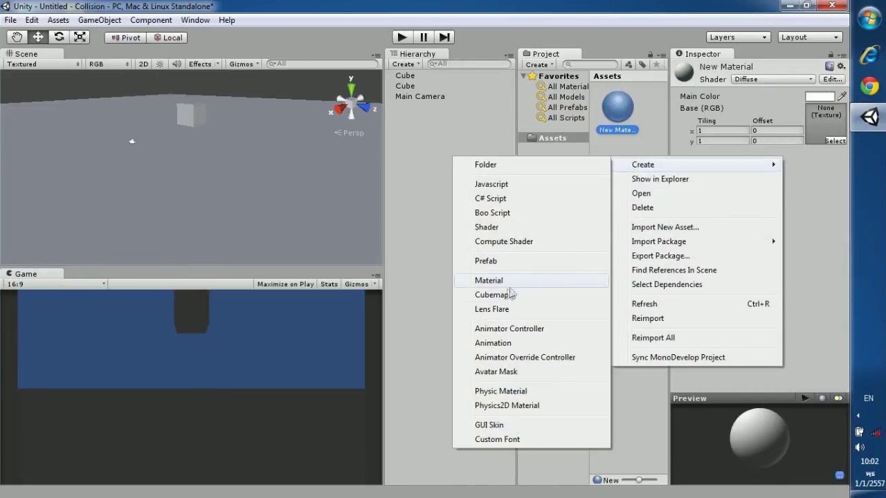
pyautogui.click(529, 281)
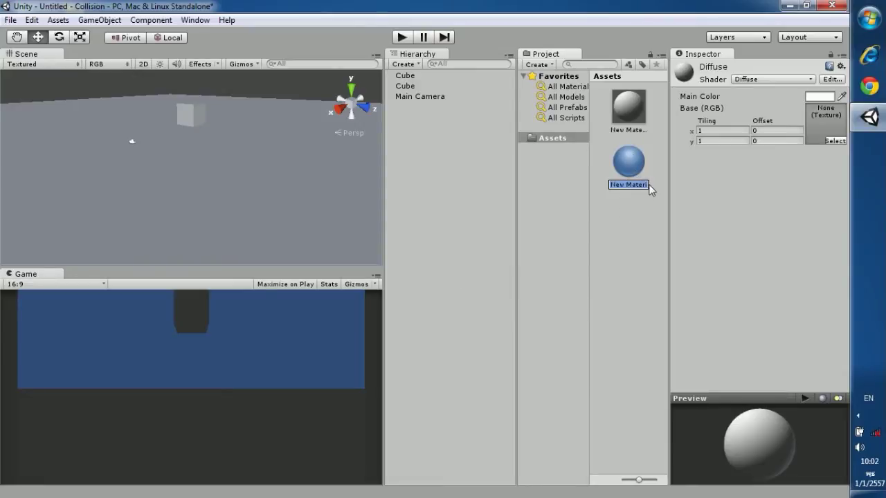
pyautogui.write('Floor')
pyautogui.press('Return')
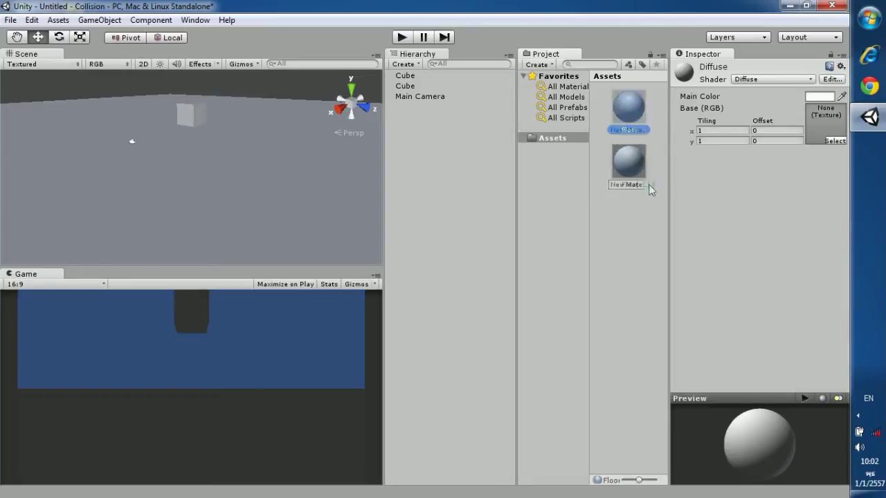
pyautogui.click(633, 184)
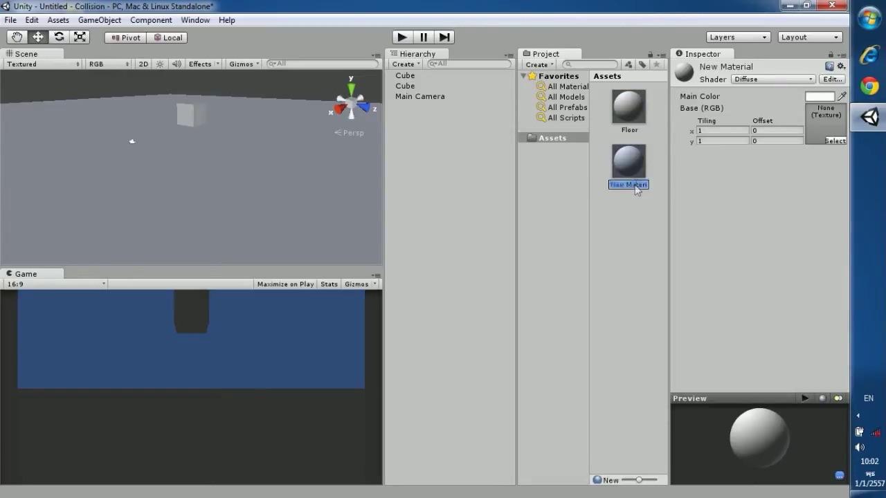
pyautogui.write('b')
pyautogui.press('Return')
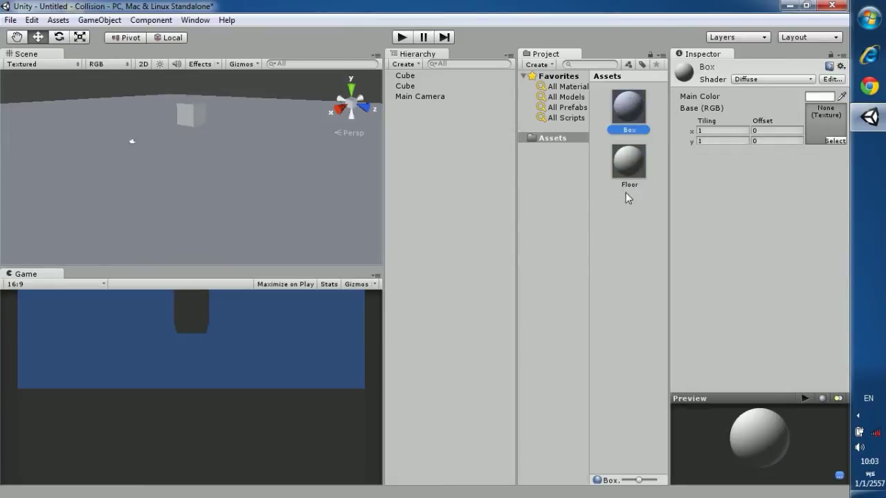
pyautogui.click(605, 212)
# Step: Import the crate image from the desktop and set it as the Box material's texture
pyautogui.click(791, 6)
pyautogui.moveTo(73, 292)
pyautogui.mouseDown()
pyautogui.moveTo(871, 121)
pyautogui.moveTo(620, 243)
pyautogui.mouseUp()
pyautogui.moveTo(630, 227); pyautogui.dragTo(826, 125)
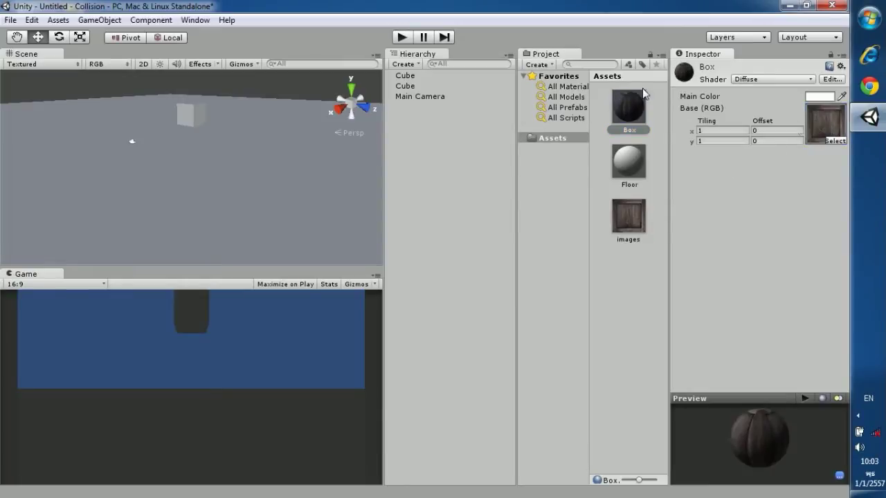
pyautogui.click(642, 162)
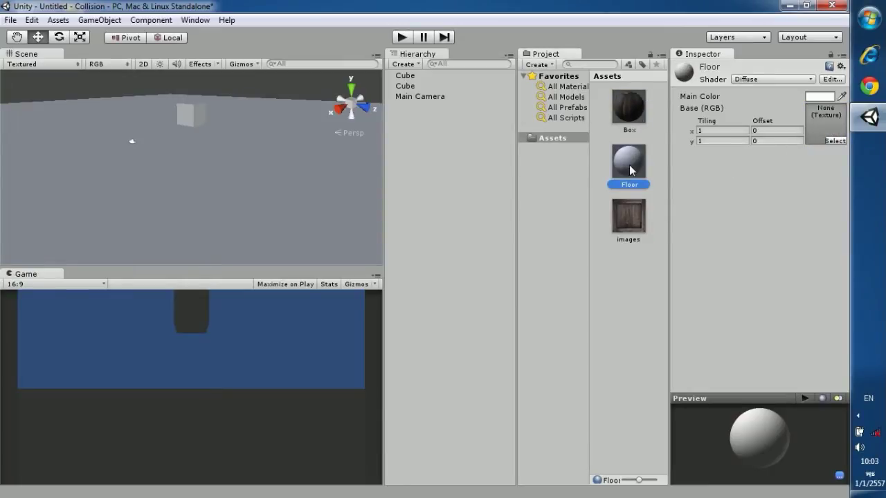
# Step: Set the Floor material's Main Color to bright green
pyautogui.click(820, 96)
pyautogui.moveTo(118, 119); pyautogui.dragTo(116, 115)
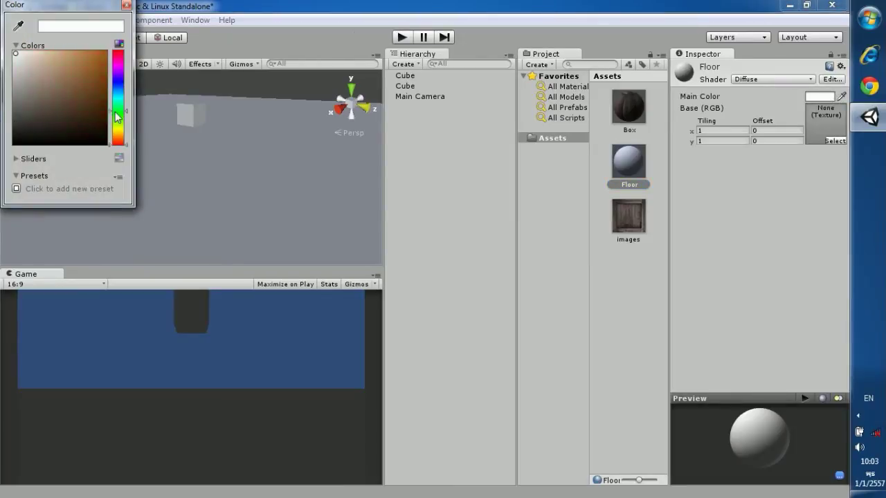
pyautogui.moveTo(89, 60); pyautogui.dragTo(82, 51)
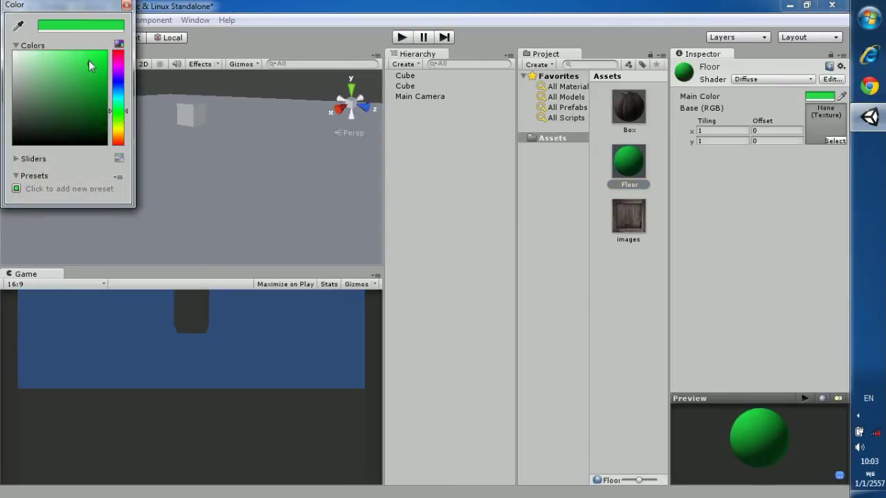
pyautogui.click(126, 5)
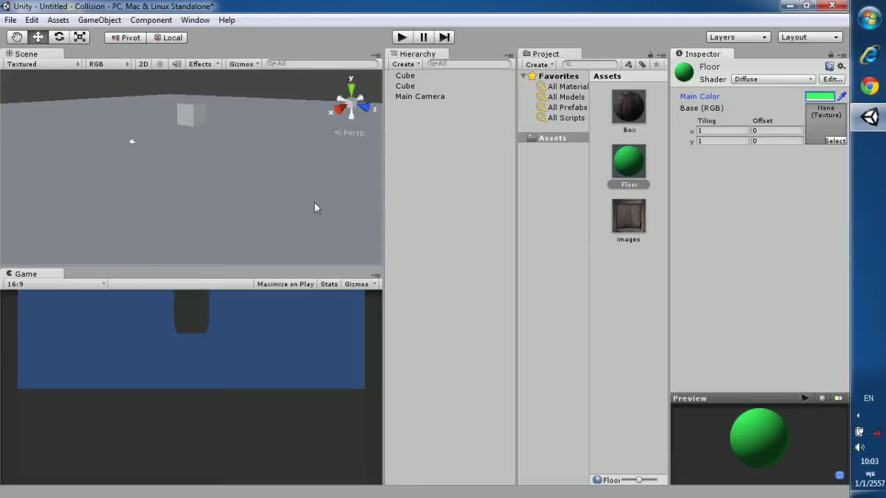
# Step: Begin renaming the second cube in the Hierarchy to Floor
pyautogui.click(404, 87)
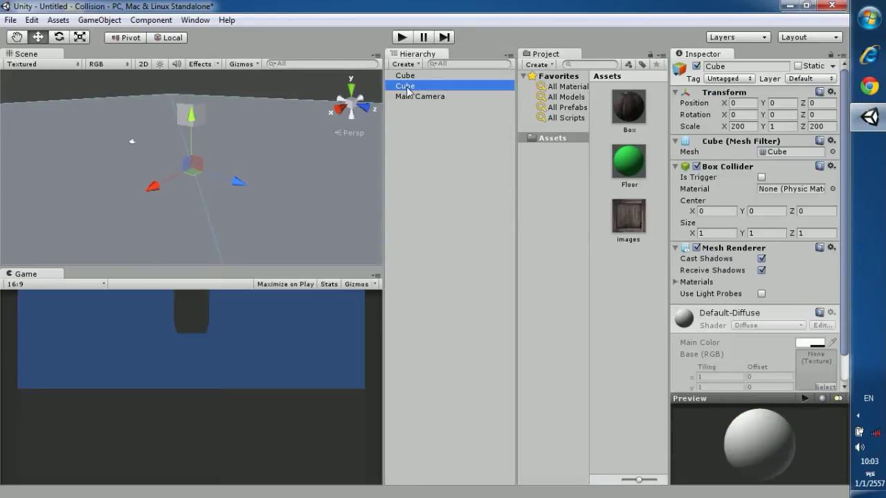
pyautogui.click(407, 86)
pyautogui.write('Floor')
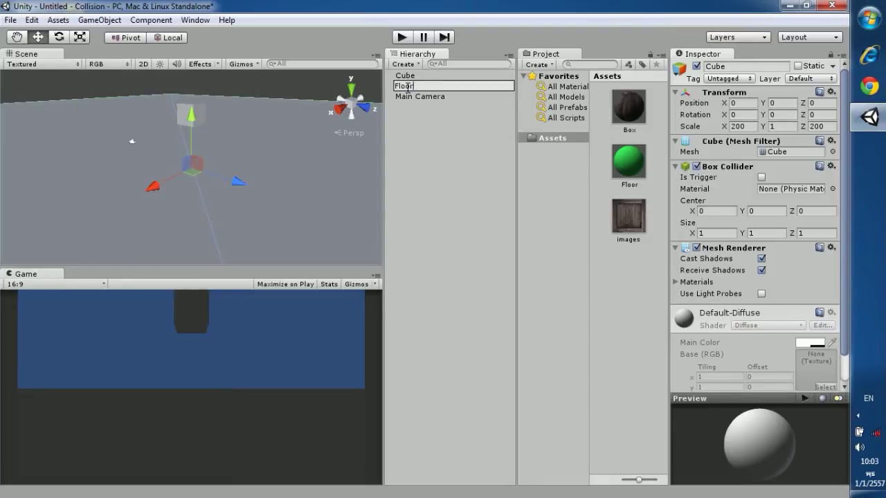
# Step: Finish naming the floor cube Floor and rename the other cube Box
pyautogui.press('Return')
pyautogui.click(413, 78)
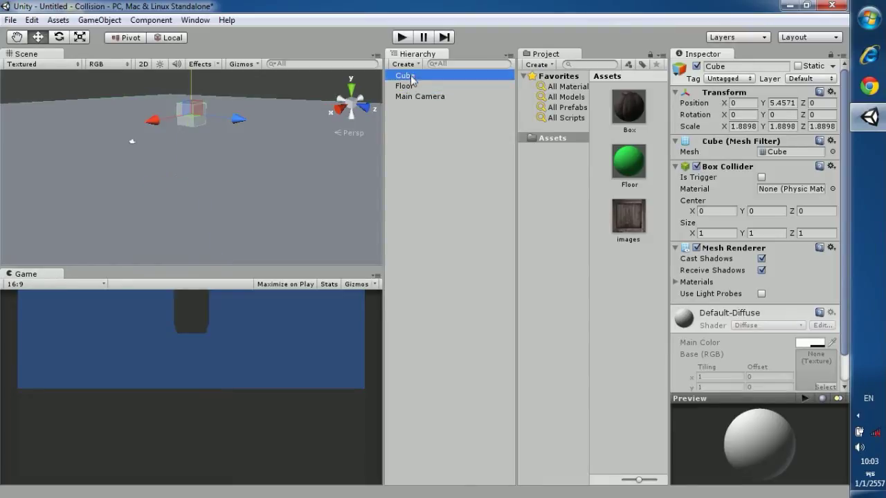
pyautogui.click(413, 77)
pyautogui.write('Bo')
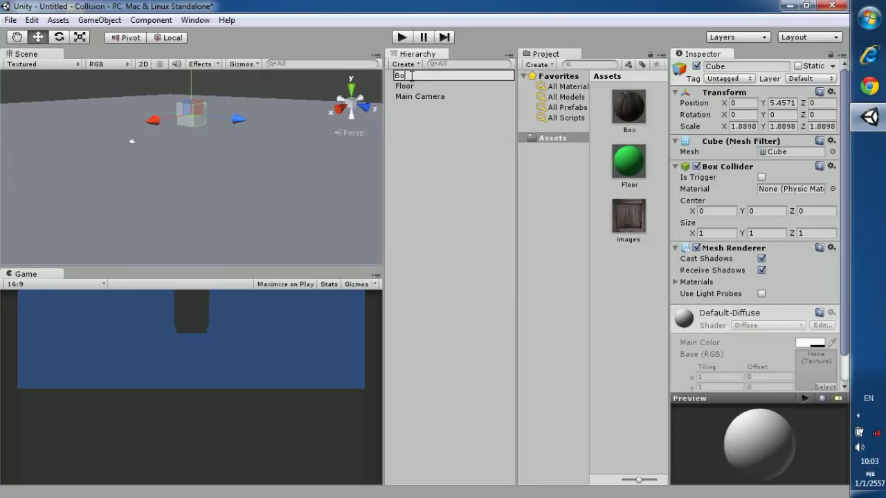
pyautogui.press('Return')
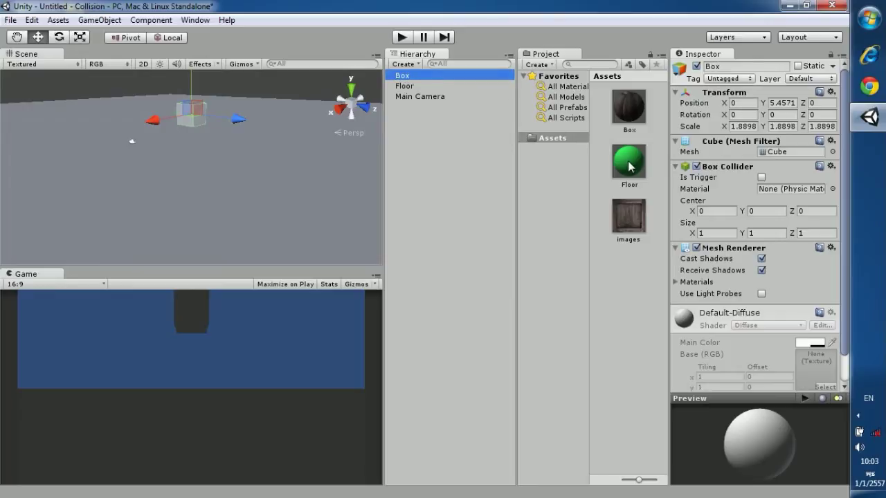
# Step: Apply the green Floor material to the floor and the crate Box material to the box
pyautogui.click(632, 172)
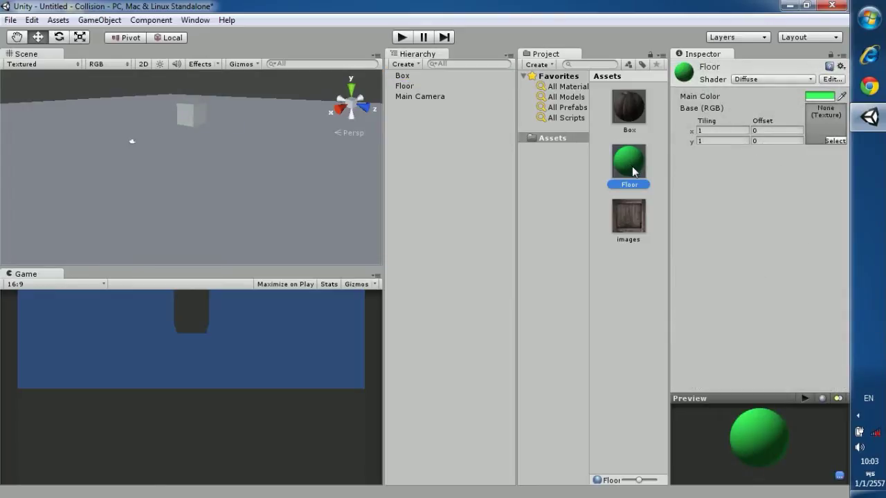
pyautogui.click(267, 171)
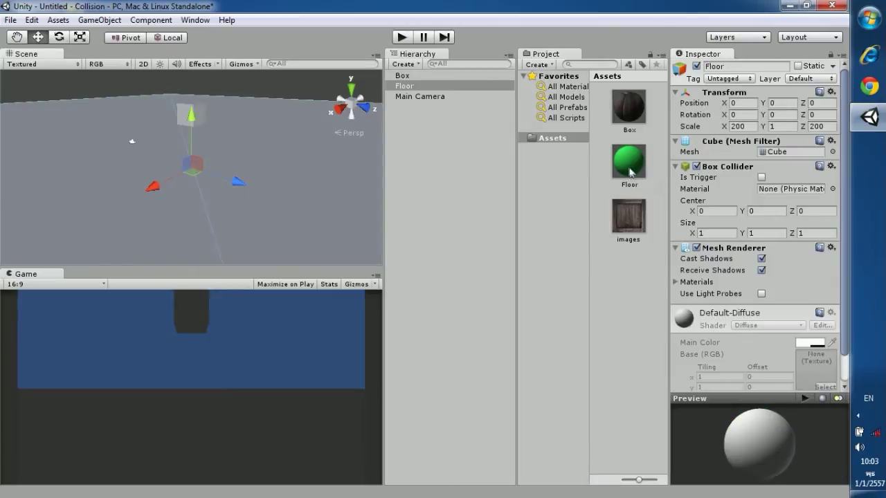
pyautogui.moveTo(632, 166); pyautogui.dragTo(268, 185)
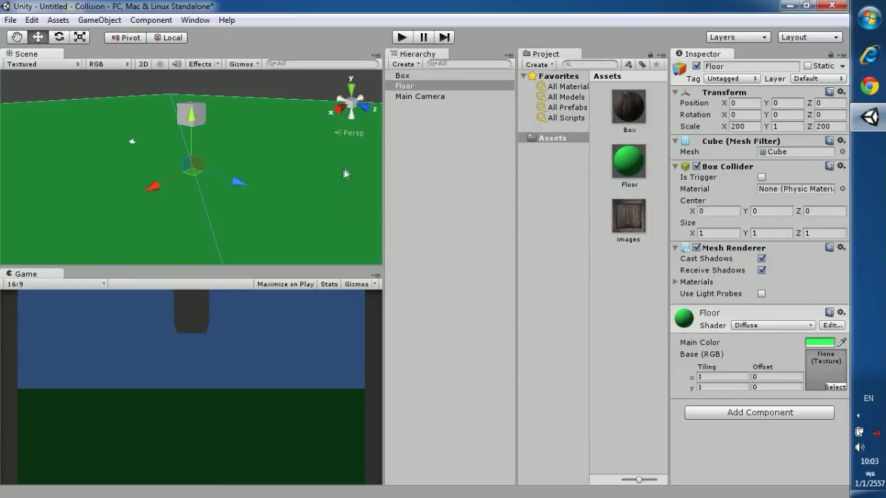
pyautogui.moveTo(629, 107); pyautogui.dragTo(197, 119)
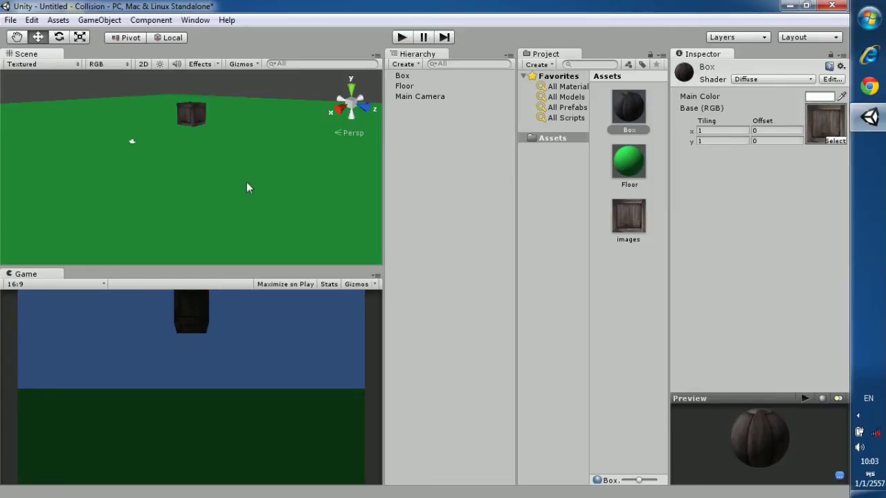
pyautogui.moveTo(153, 174)
pyautogui.keyDown('alt'); pyautogui.mouseDown()
pyautogui.moveTo(126, 192)
pyautogui.moveTo(203, 186)
pyautogui.mouseUp(); pyautogui.keyUp('alt')
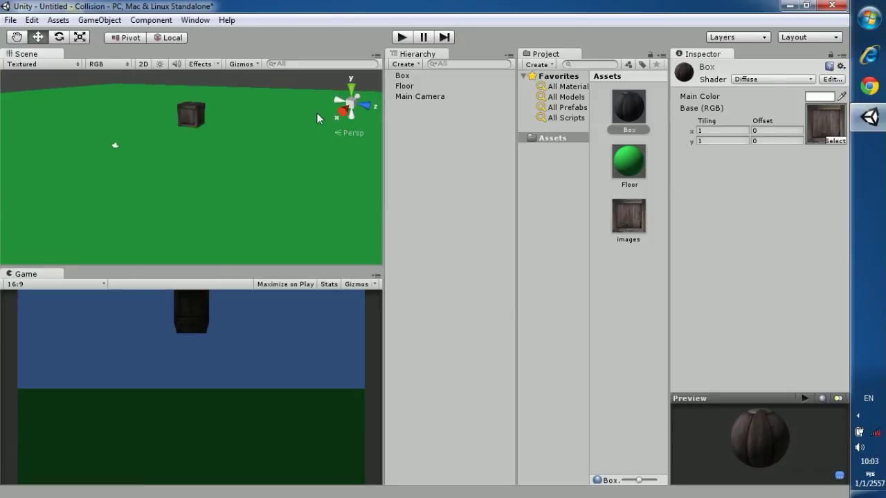
pyautogui.click(79, 23)
# Step: Add a Directional Light, move it above the floor, and set Shadow Type to Hard Shadows
pyautogui.moveTo(257, 51)
pyautogui.click(299, 132)
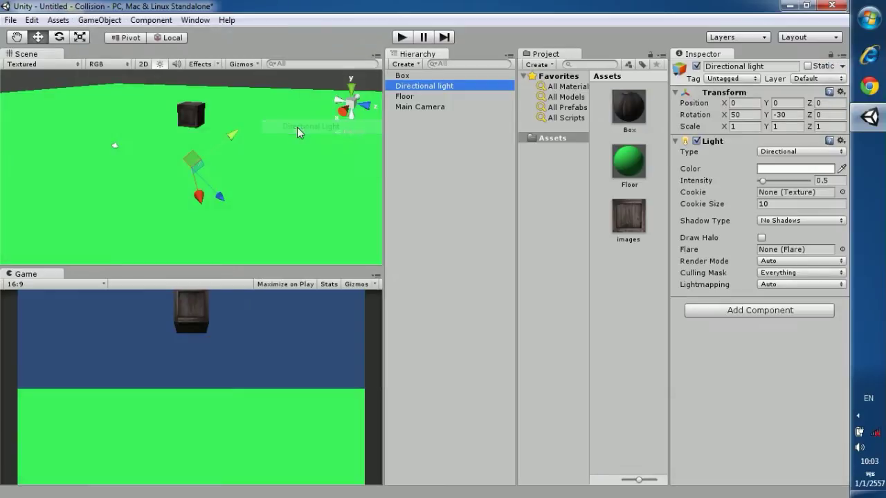
pyautogui.moveTo(221, 202); pyautogui.dragTo(145, 131)
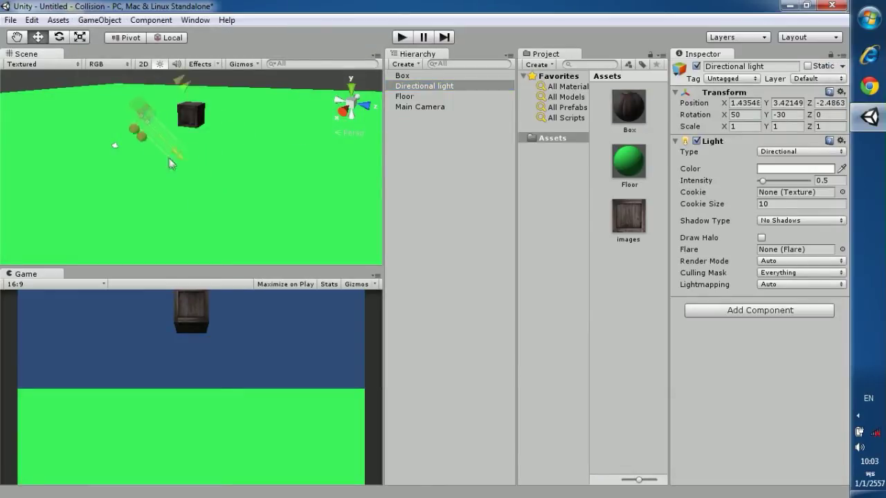
pyautogui.click(811, 220)
pyautogui.click(782, 250)
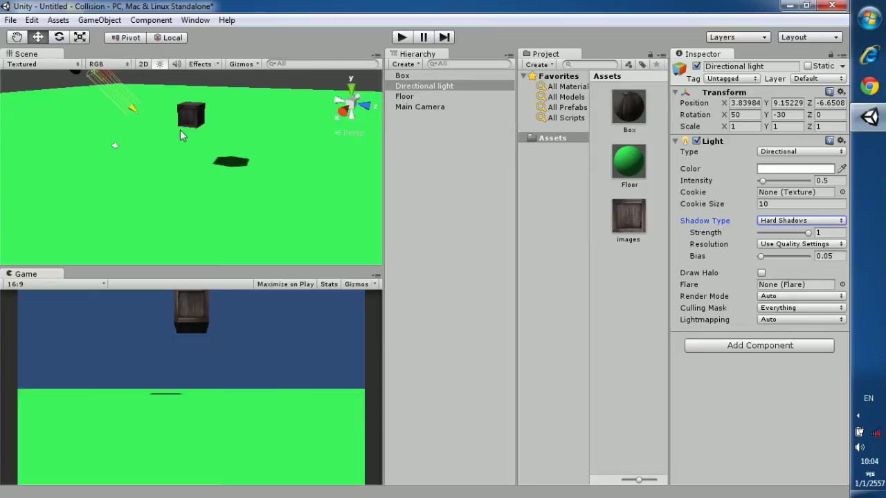
pyautogui.click(415, 107)
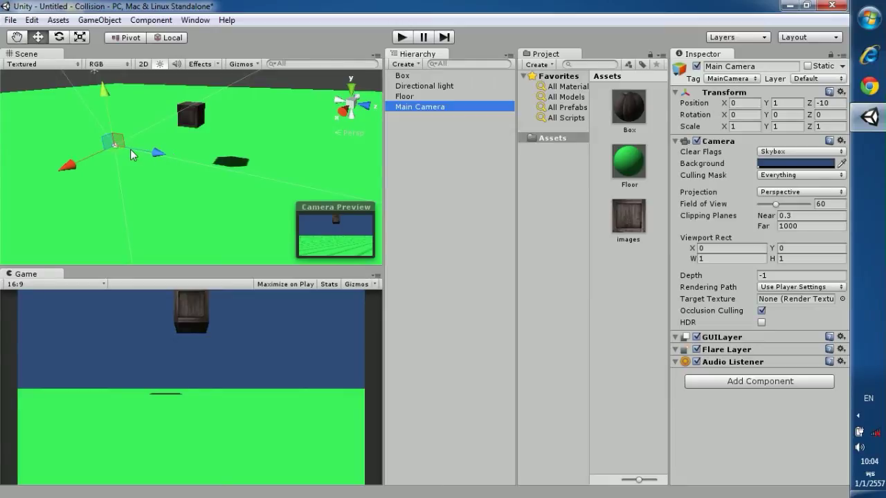
# Step: Set the Main Camera's Y rotation to -90
pyautogui.press('e')
pyautogui.scroll(3, 133, 142)
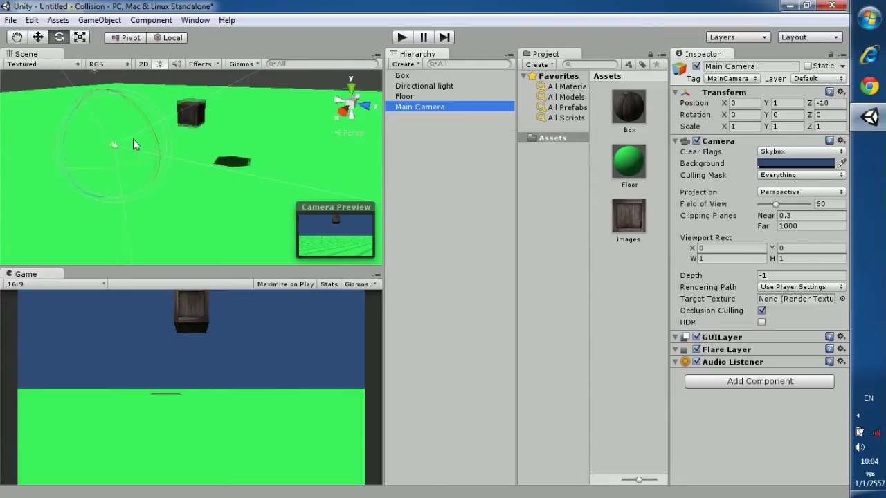
pyautogui.scroll(-5, 133, 138)
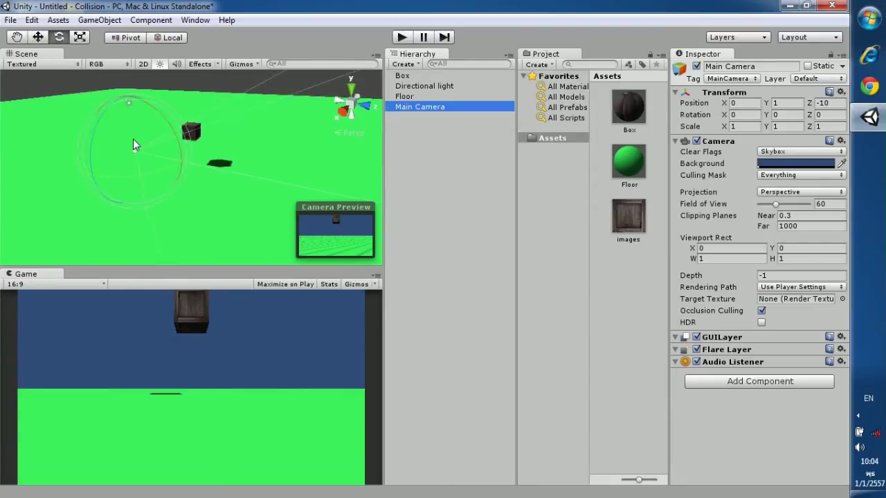
pyautogui.keyDown('alt'); pyautogui.moveTo(144, 156); pyautogui.dragTo(261, 88); pyautogui.keyUp('alt')
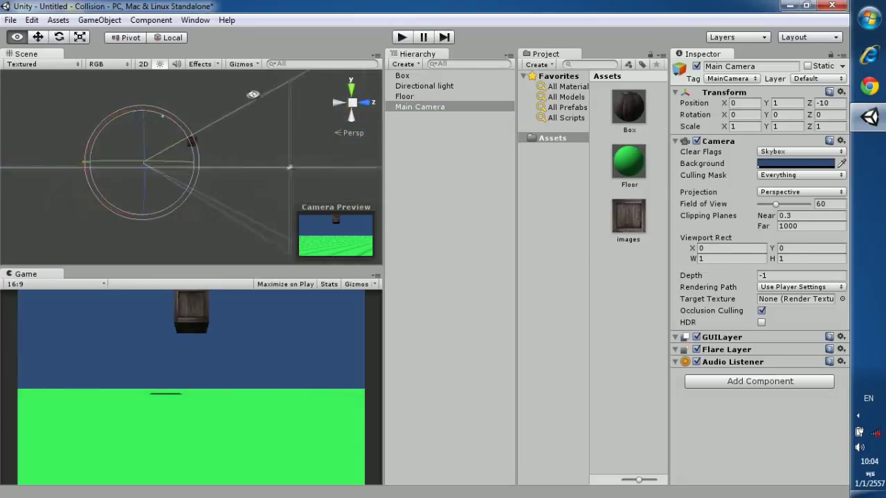
pyautogui.moveTo(261, 88)
pyautogui.keyDown('alt'); pyautogui.mouseDown()
pyautogui.moveTo(130, 160)
pyautogui.moveTo(277, 150)
pyautogui.mouseUp(); pyautogui.keyUp('alt')
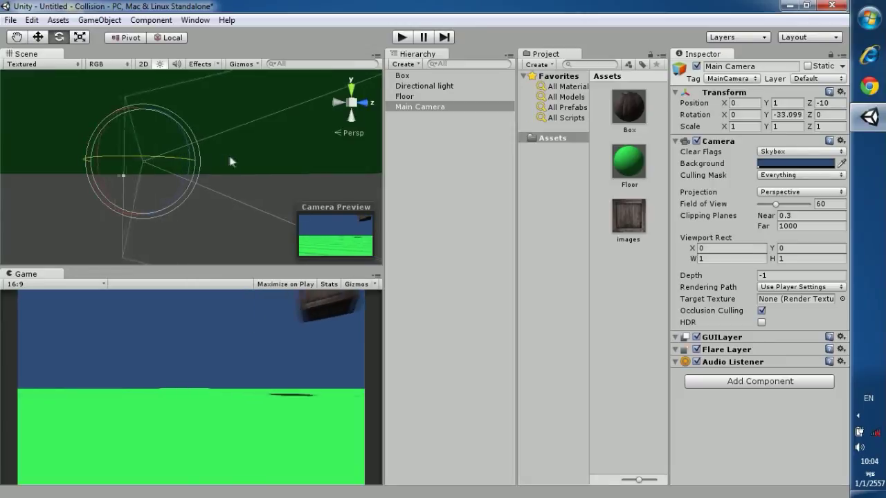
pyautogui.moveTo(277, 151); pyautogui.dragTo(319, 148)
pyautogui.click(781, 115)
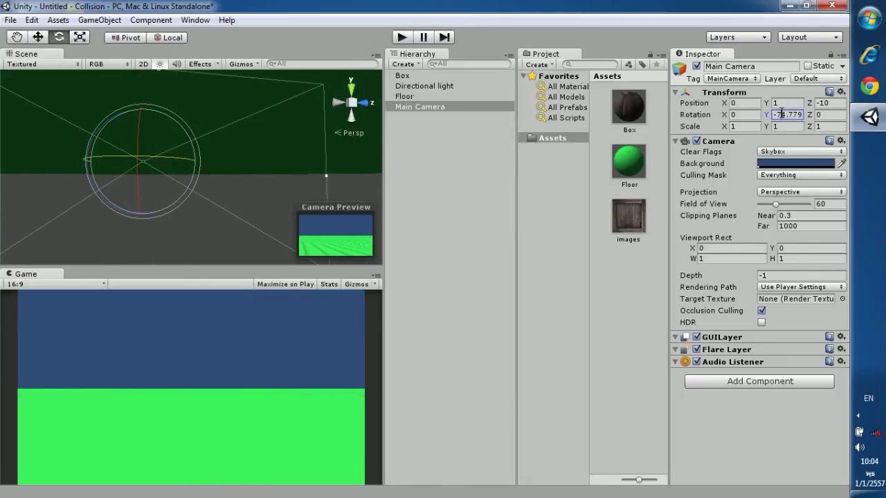
pyautogui.moveTo(780, 114); pyautogui.dragTo(808, 117)
pyautogui.write('-')
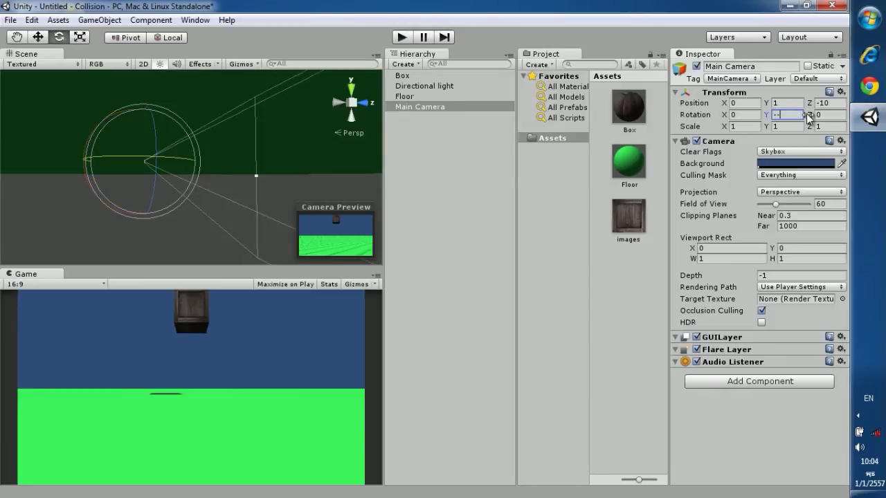
pyautogui.write('90')
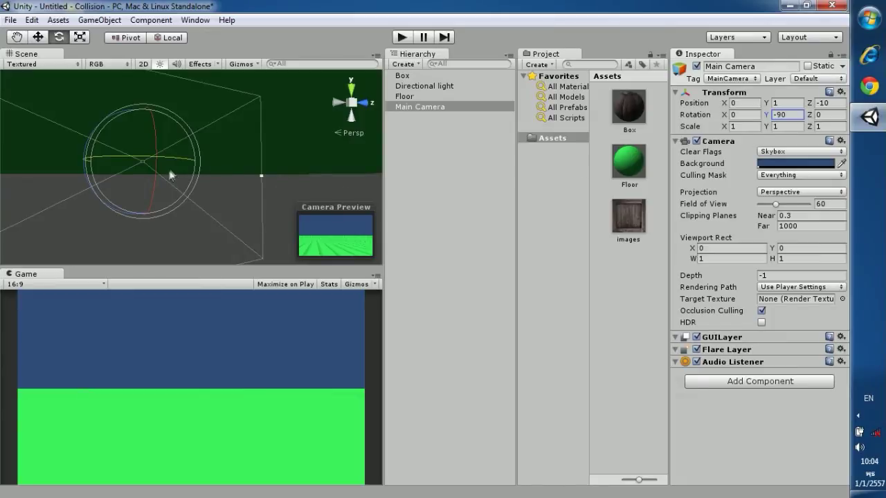
pyautogui.write('w')
# Step: Move the camera to about X 13.18, Y 5.20, Z -1.45 to frame the box
pyautogui.moveTo(221, 164)
pyautogui.keyDown('alt'); pyautogui.mouseDown()
pyautogui.moveTo(88, 195)
pyautogui.moveTo(160, 148)
pyautogui.moveTo(149, 169)
pyautogui.moveTo(177, 214)
pyautogui.moveTo(217, 207)
pyautogui.mouseUp(); pyautogui.keyUp('alt')
pyautogui.moveTo(170, 176); pyautogui.dragTo(181, 147)
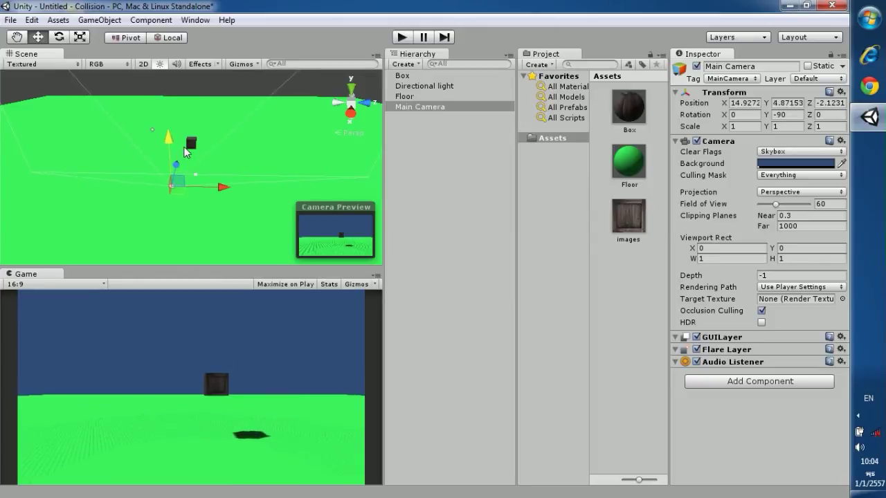
pyautogui.moveTo(223, 186); pyautogui.dragTo(190, 160)
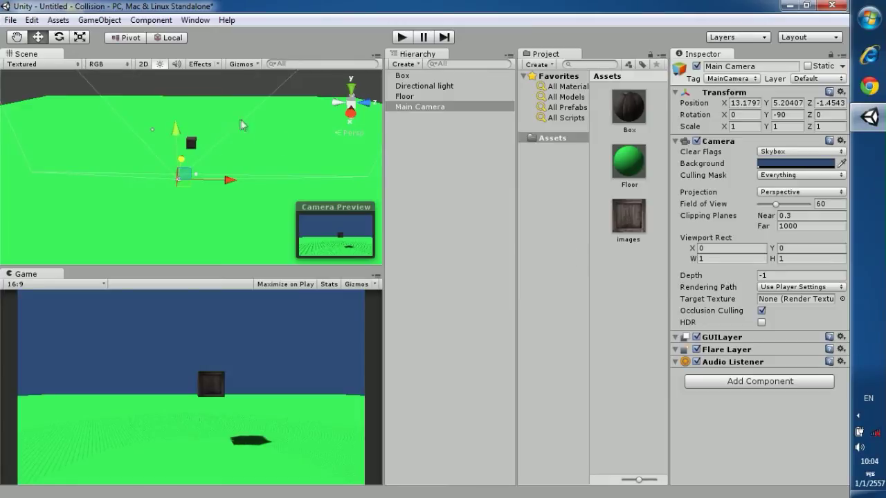
pyautogui.click(192, 145)
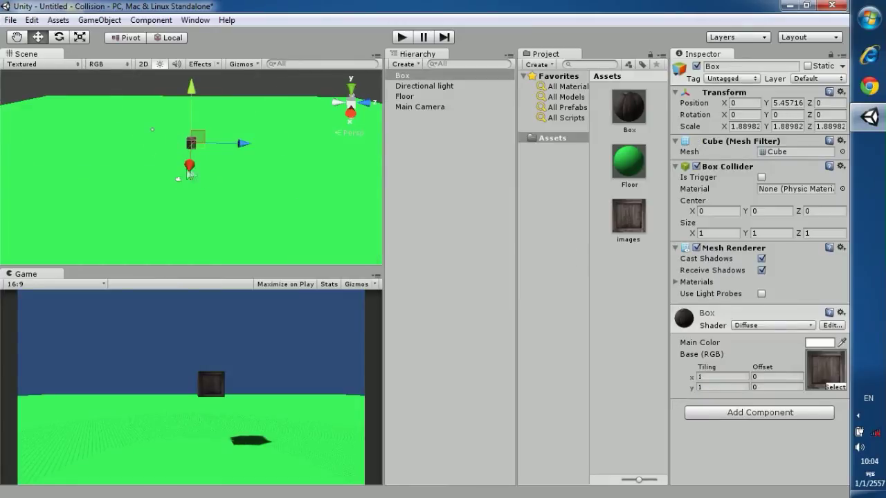
# Step: Set the Directional light's shadow Bias to 1.52 and Resolution to Very High Resolution
pyautogui.click(421, 86)
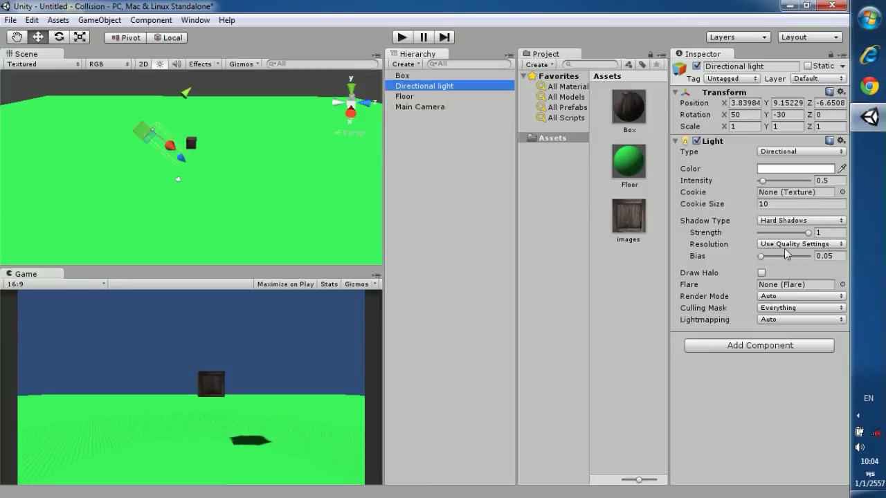
pyautogui.moveTo(761, 257)
pyautogui.mouseDown()
pyautogui.moveTo(779, 260)
pyautogui.moveTo(753, 263)
pyautogui.moveTo(781, 263)
pyautogui.mouseUp()
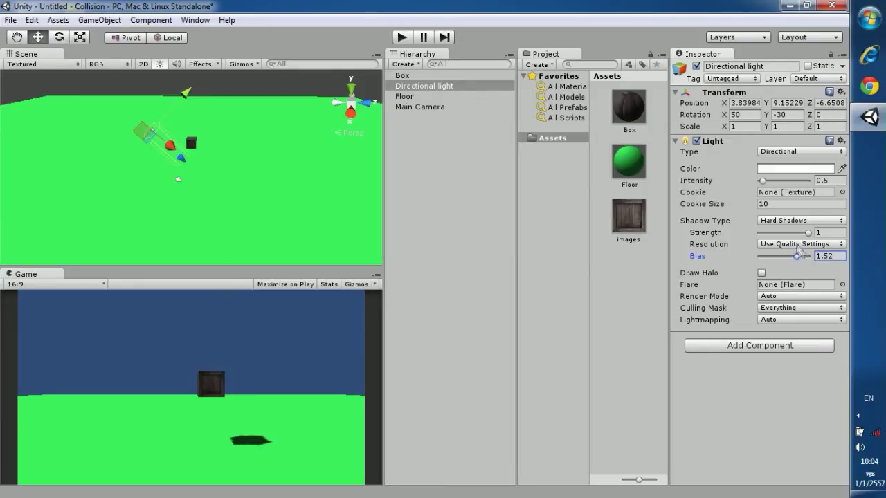
pyautogui.click(796, 245)
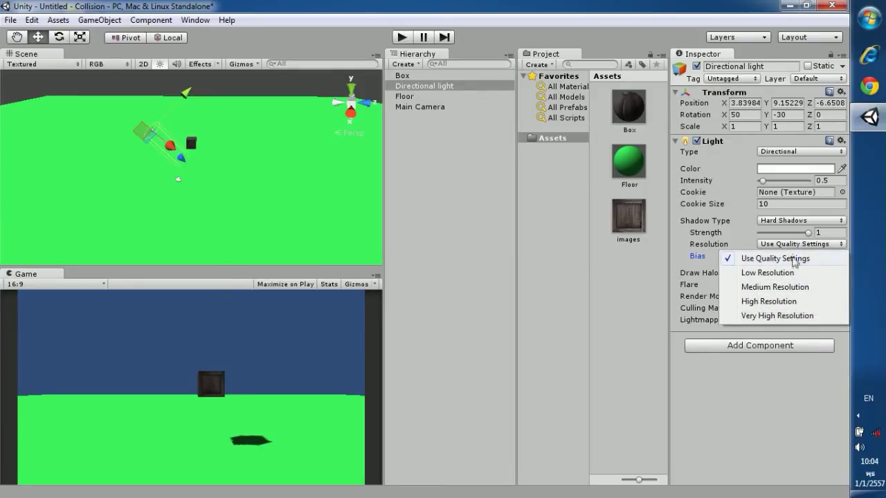
pyautogui.click(770, 288)
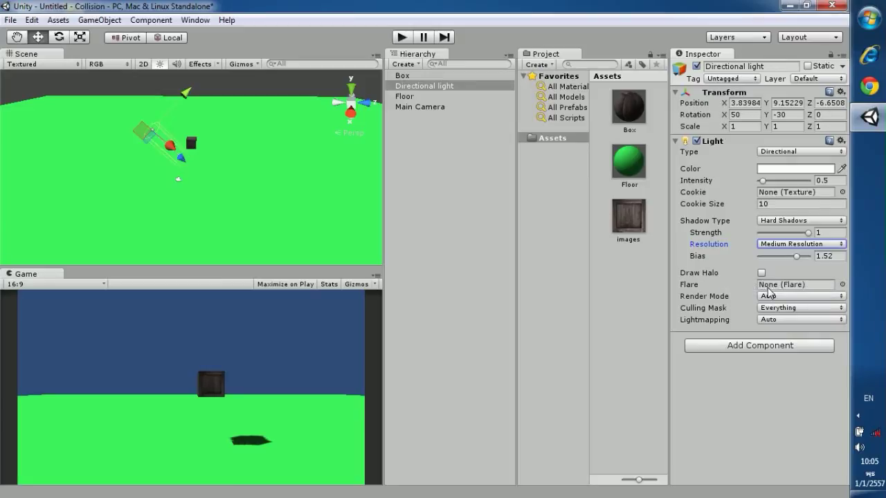
pyautogui.click(791, 246)
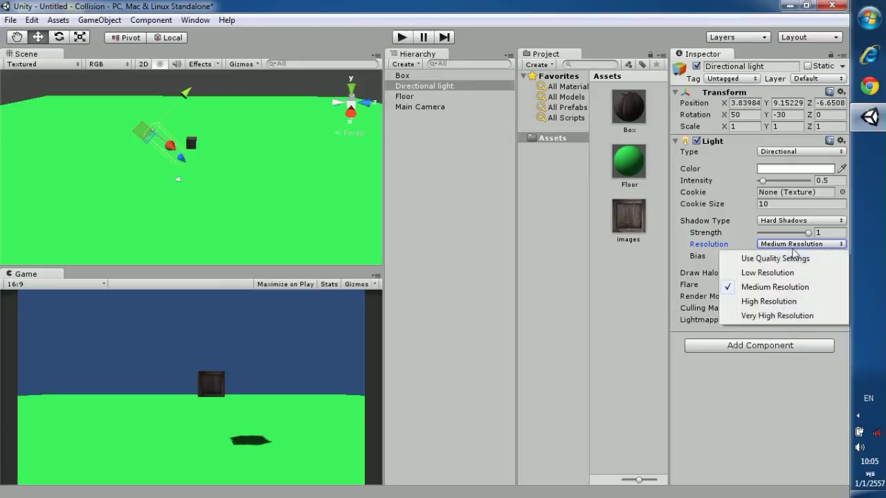
pyautogui.click(766, 302)
pyautogui.click(779, 246)
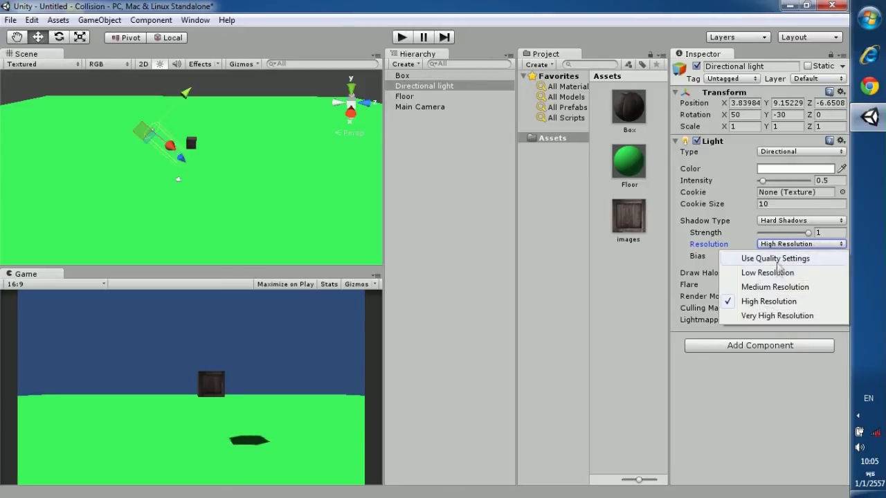
pyautogui.click(767, 317)
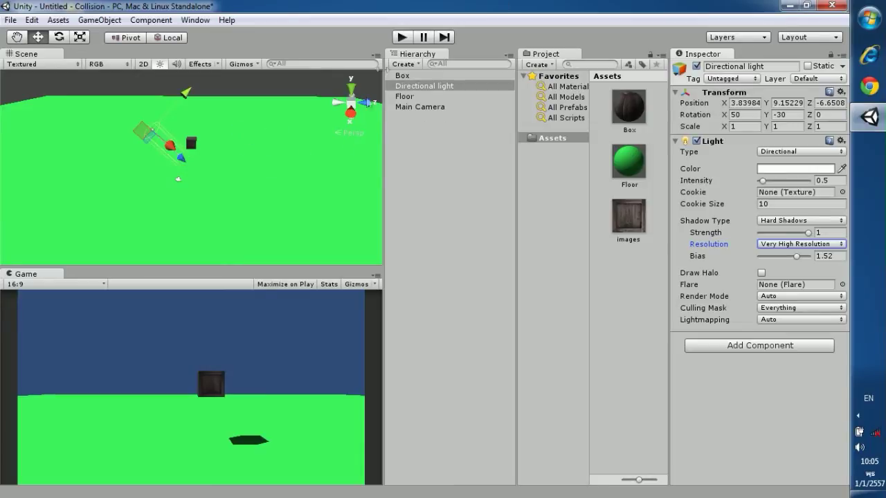
pyautogui.click(401, 41)
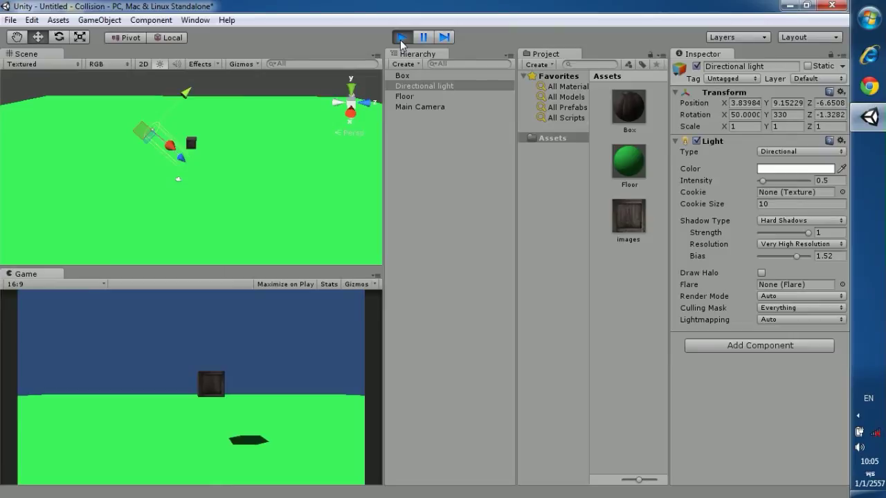
pyautogui.click(400, 42)
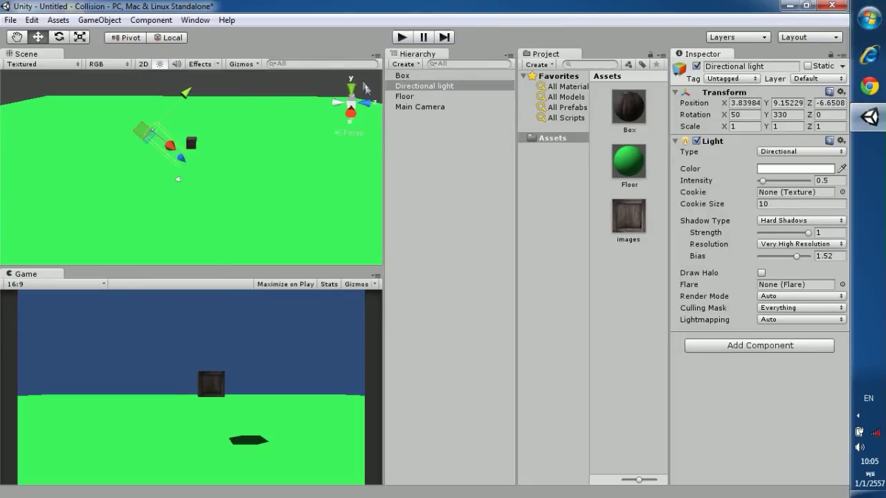
# Step: Add a Rigidbody component (Mass 1, Use Gravity on) to the Box and play the scene
pyautogui.click(105, 20)
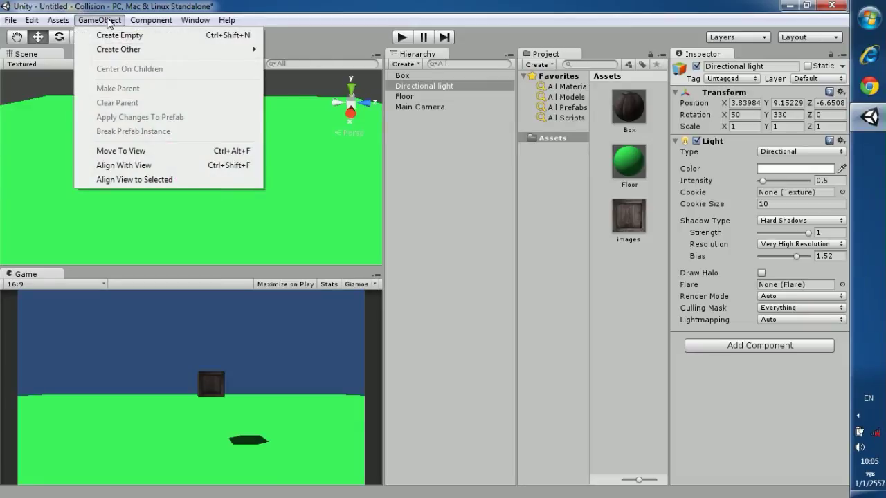
pyautogui.moveTo(131, 49)
pyautogui.moveTo(143, 23)
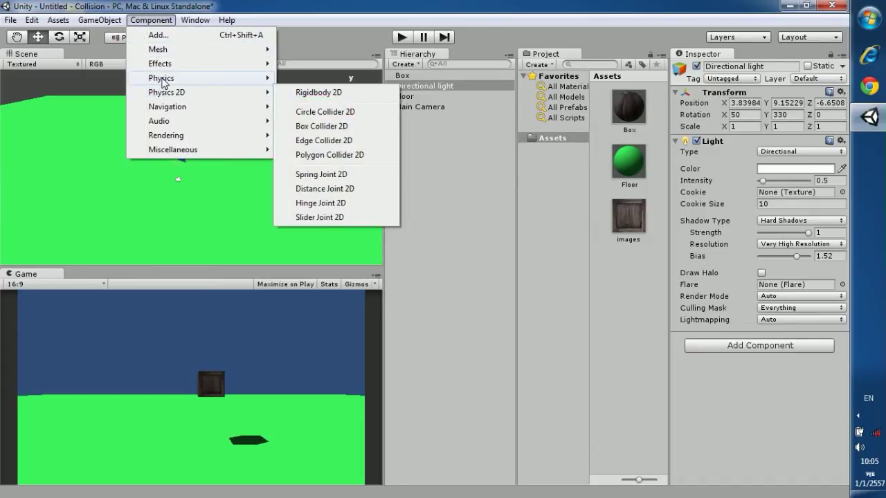
pyautogui.moveTo(168, 82)
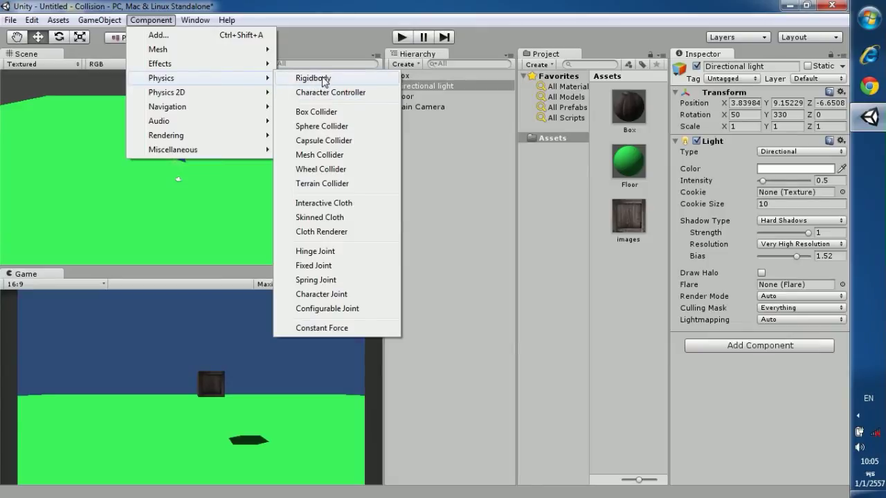
pyautogui.click(441, 76)
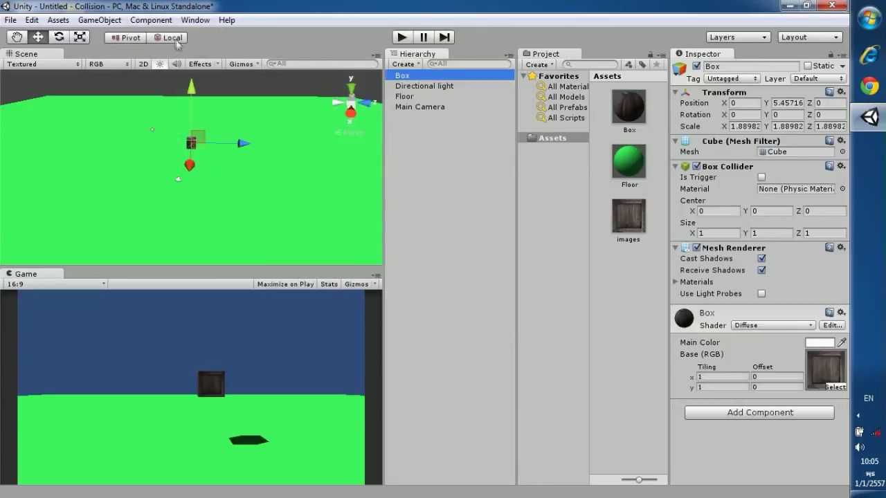
pyautogui.click(160, 23)
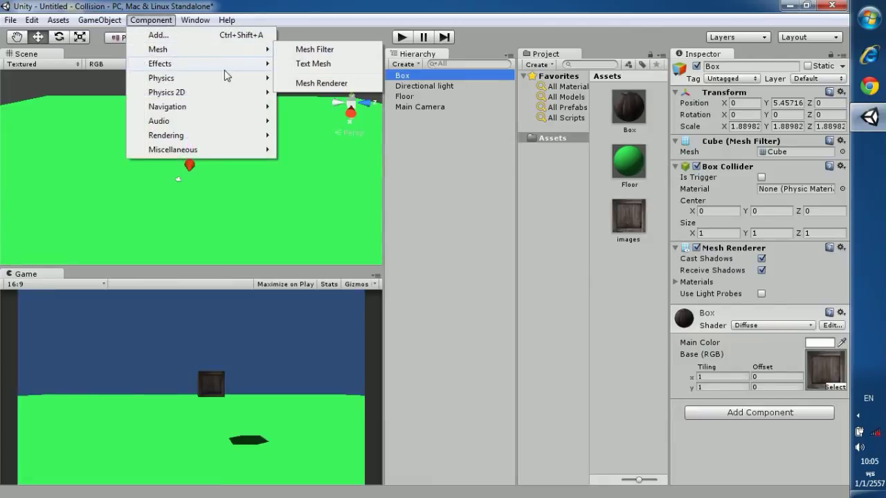
pyautogui.moveTo(232, 84)
pyautogui.click(305, 80)
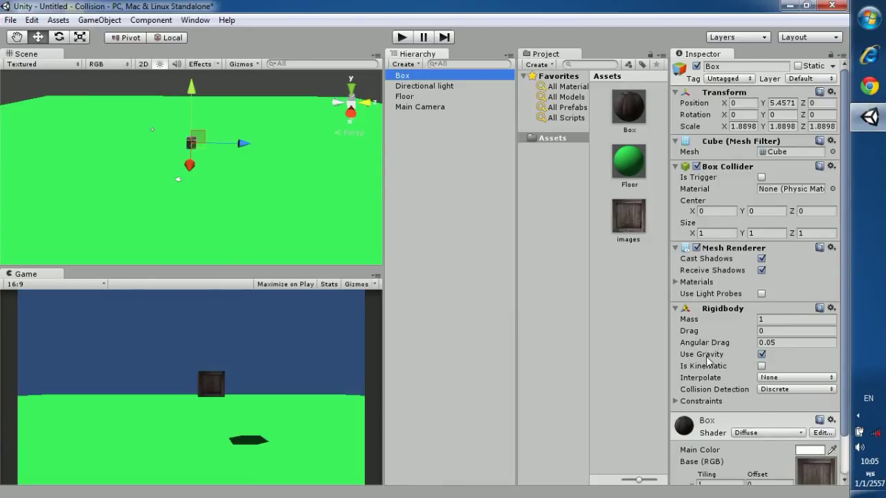
pyautogui.click(401, 38)
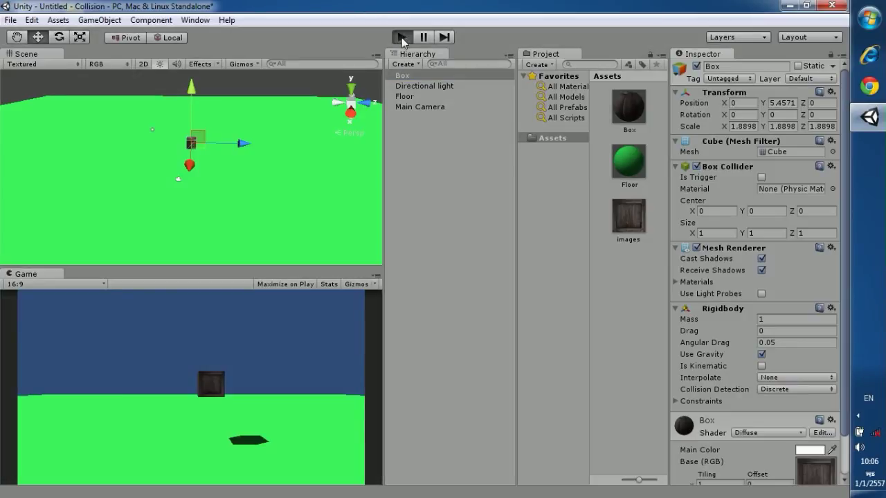
# Step: Test-play the Box with Use Gravity unchecked, then re-enable Use Gravity on its Rigidbody
pyautogui.click(401, 38)
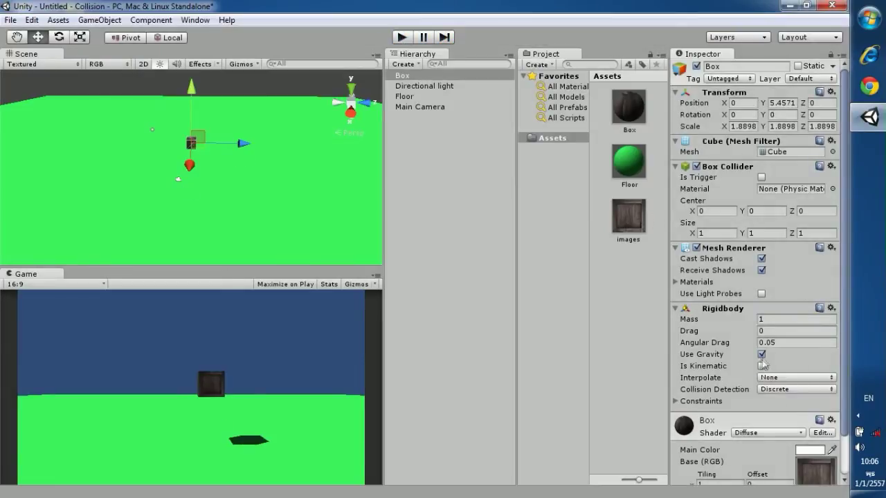
pyautogui.click(761, 353)
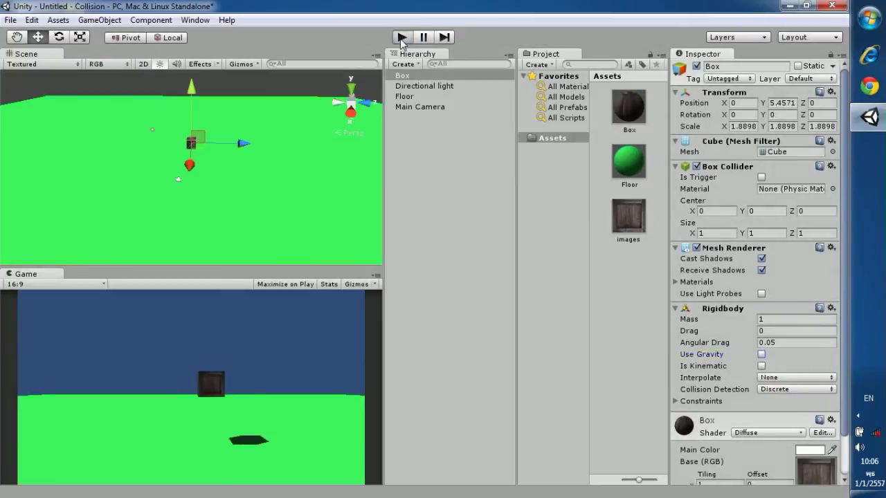
pyautogui.click(401, 38)
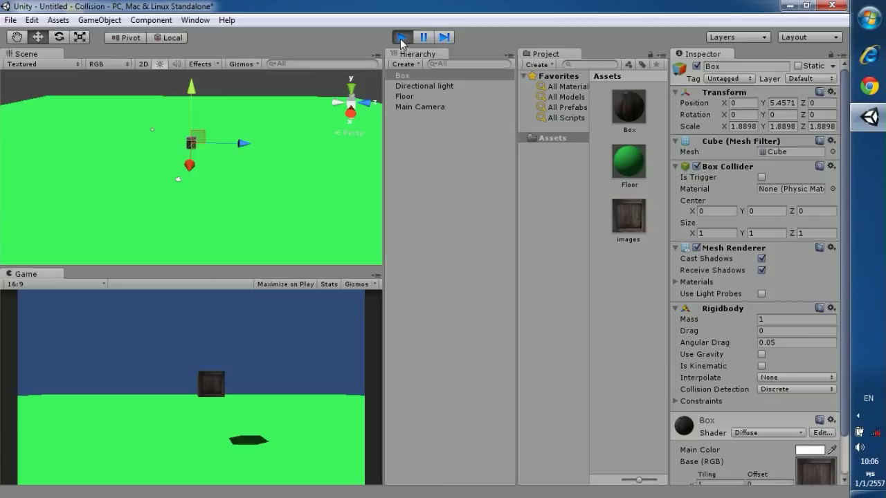
pyautogui.click(401, 39)
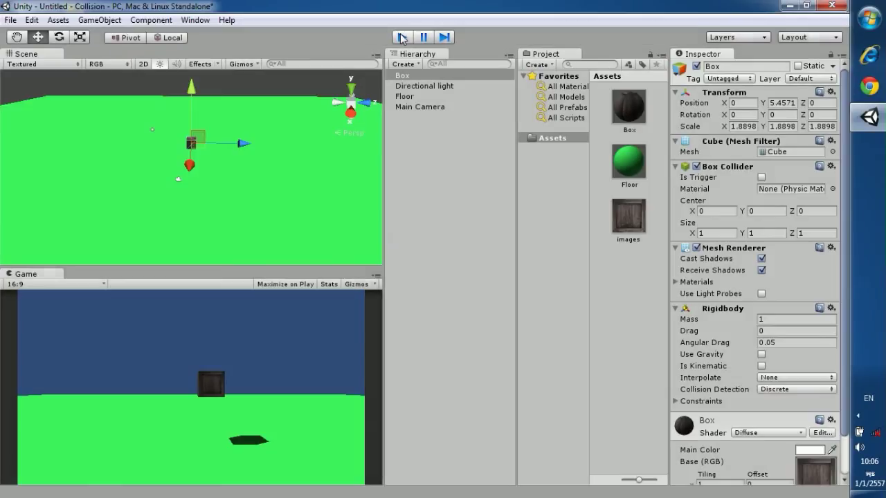
pyautogui.click(761, 354)
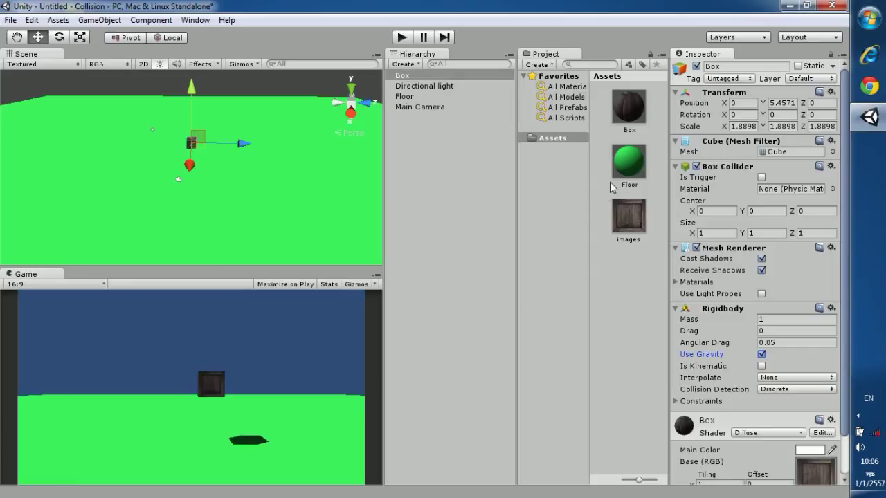
# Step: Create a new C# Script in the Assets panel named Collision
pyautogui.rightClick(607, 280)
pyautogui.moveTo(666, 291)
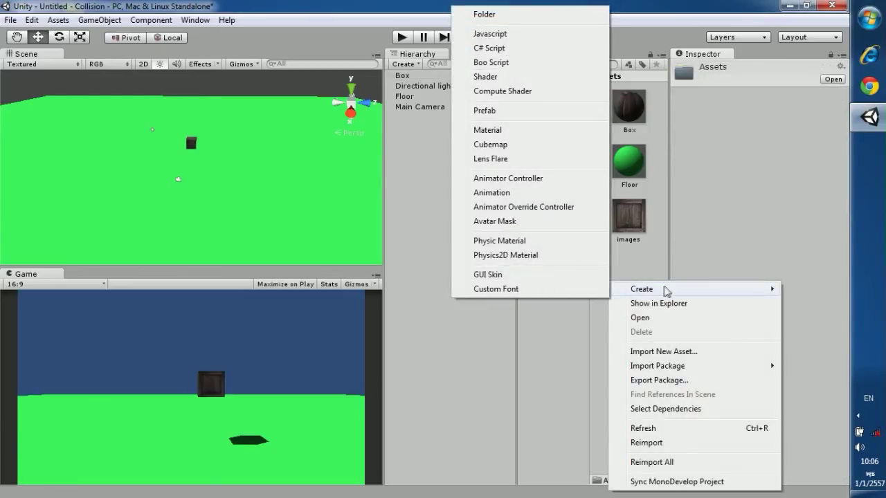
pyautogui.click(497, 49)
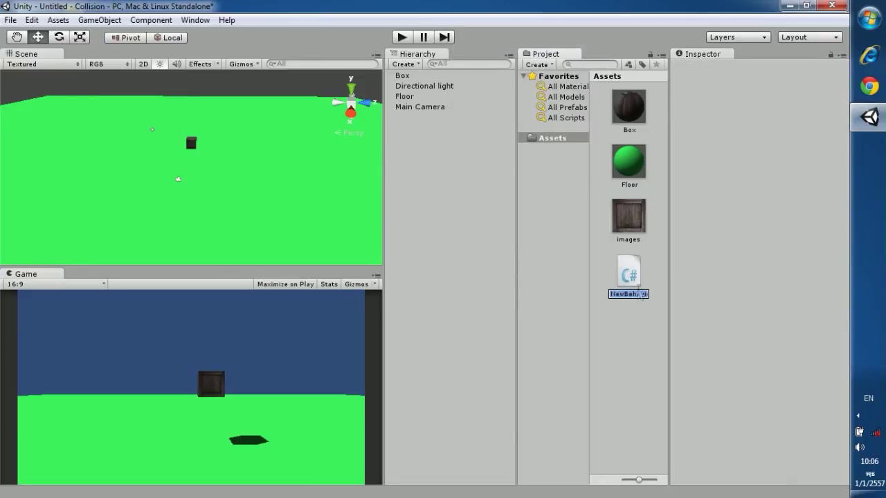
pyautogui.write('Coll')
pyautogui.write('i')
pyautogui.write('sion')
pyautogui.press('Return')
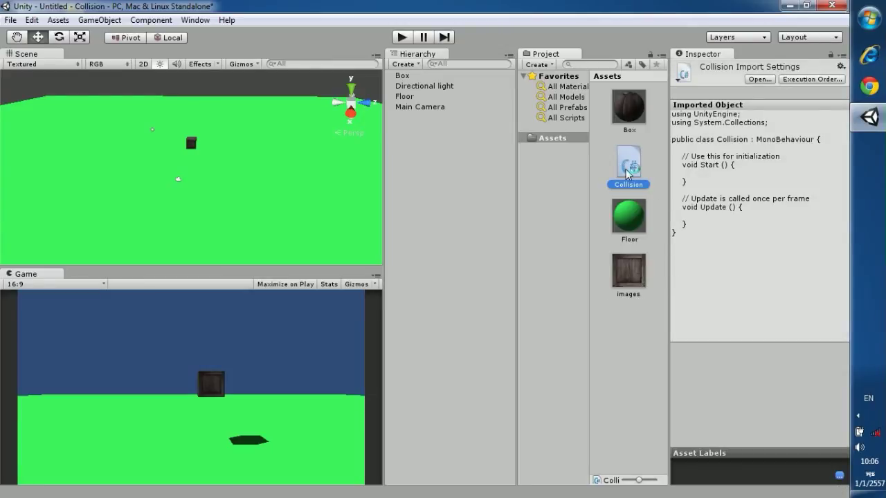
# Step: Open Collision.cs in MonoDevelop, maximize the editor, and close the nvstreamsvc.exe error
pyautogui.doubleClick(628, 174)
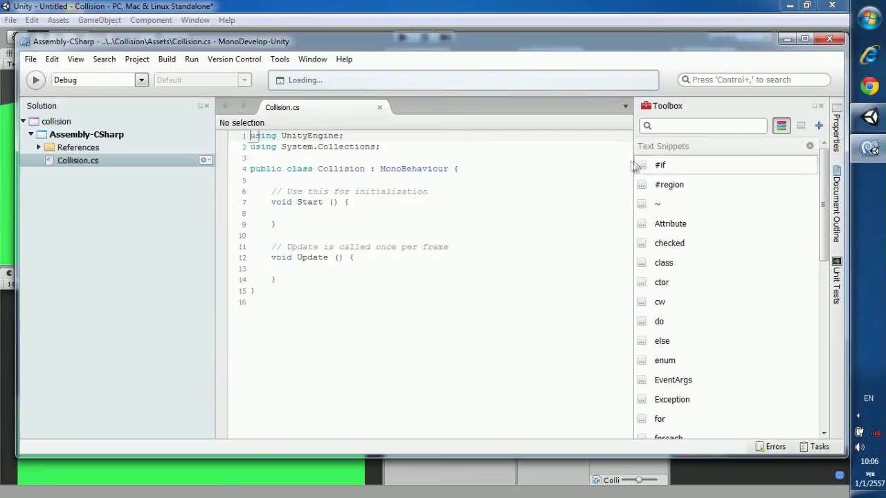
pyautogui.click(804, 38)
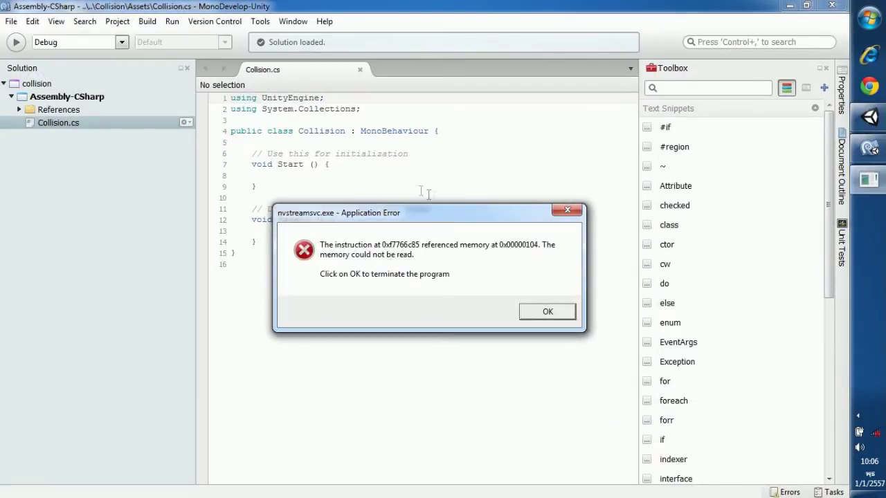
pyautogui.click(567, 210)
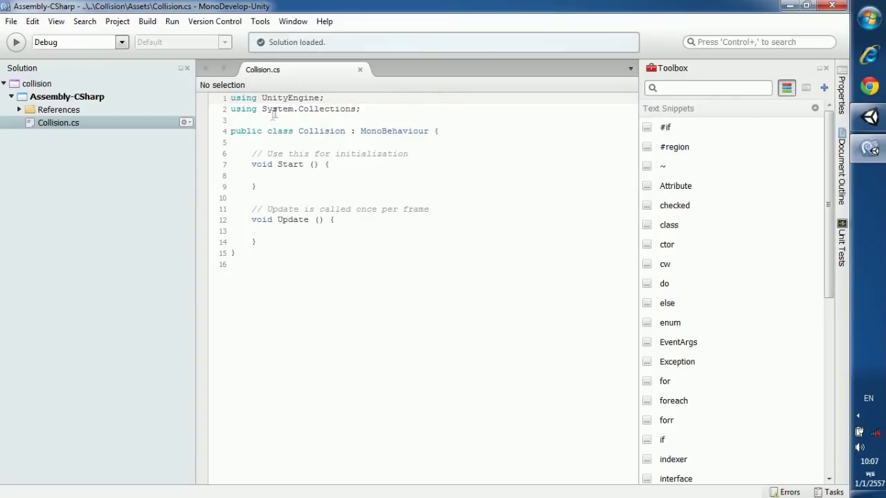
# Step: Inspect the code by highlighting the Collision class name and the Update declaration
pyautogui.moveTo(299, 131); pyautogui.dragTo(353, 131)
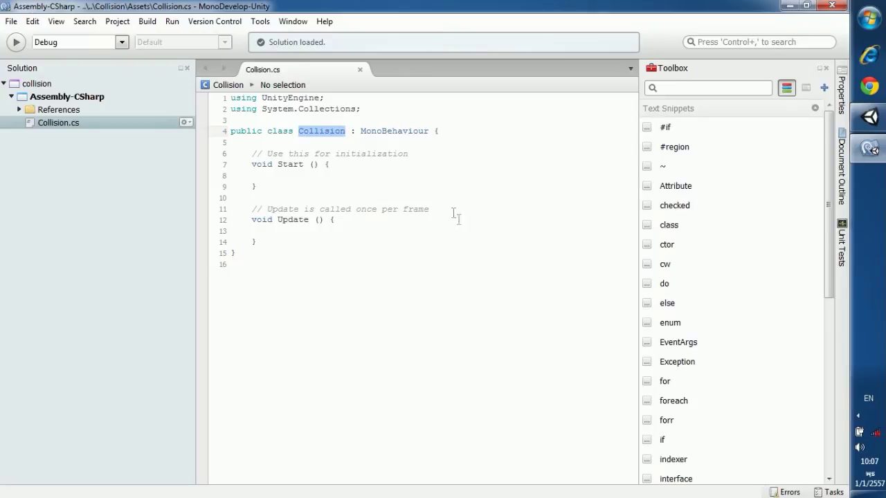
pyautogui.click(456, 287)
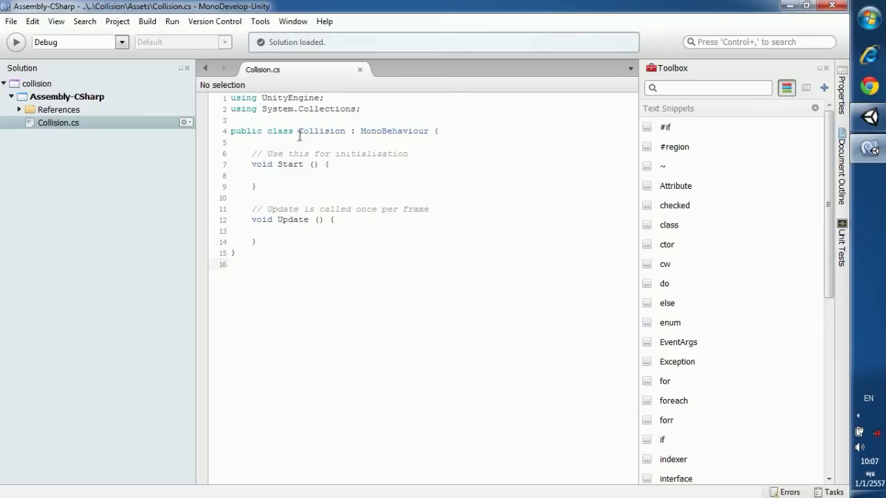
pyautogui.moveTo(299, 131); pyautogui.dragTo(345, 131)
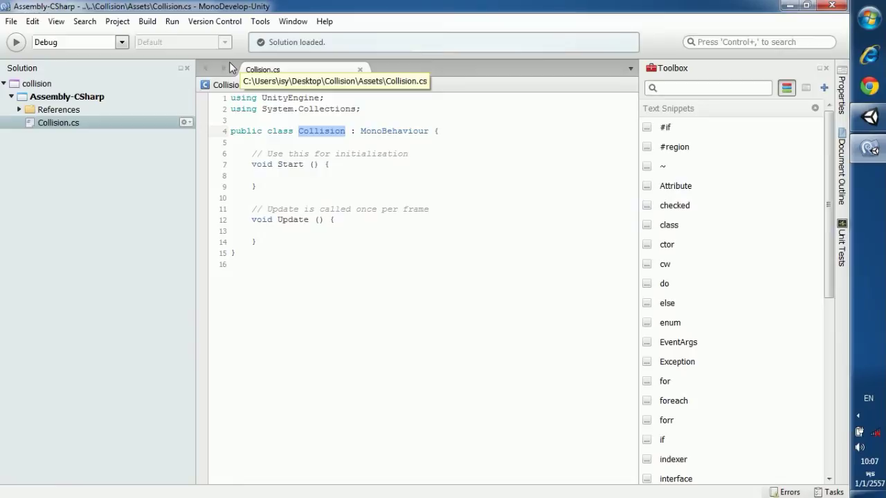
pyautogui.click(300, 130)
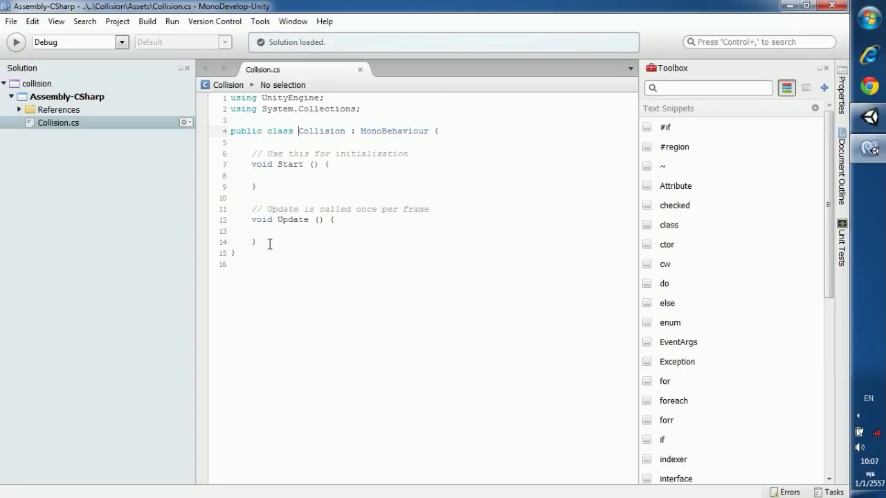
pyautogui.moveTo(256, 220); pyautogui.dragTo(324, 220)
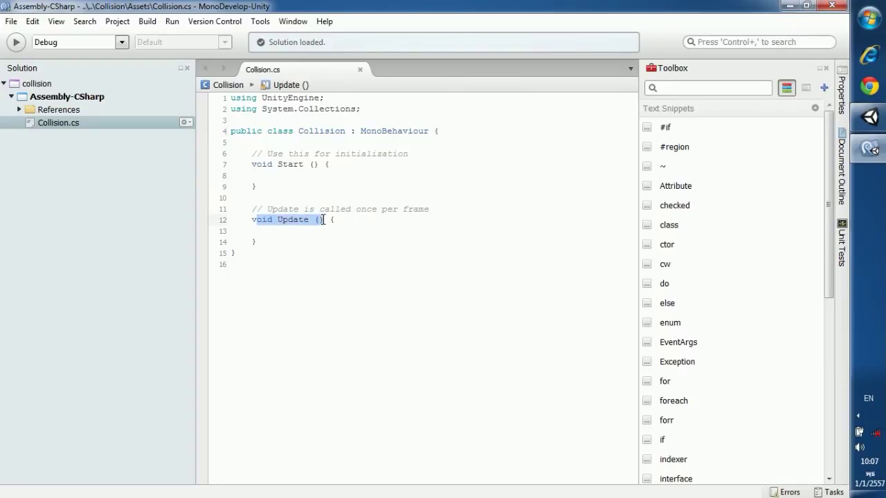
pyautogui.click(252, 220)
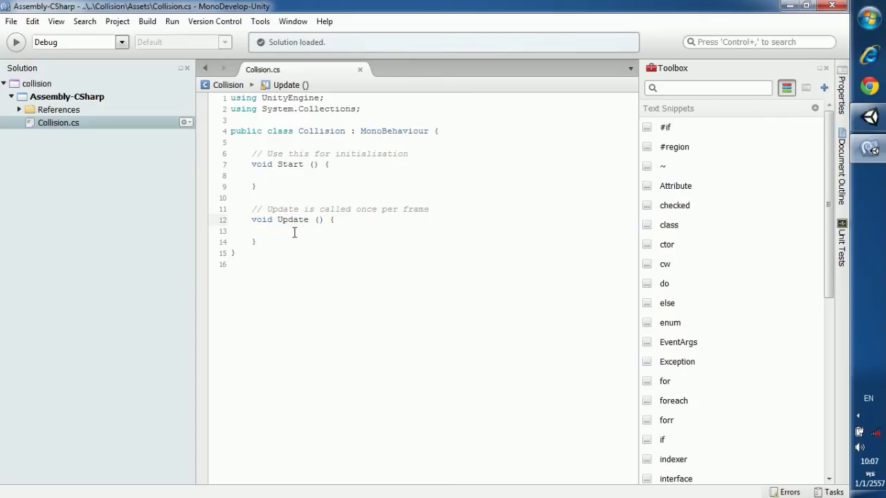
pyautogui.moveTo(251, 220); pyautogui.dragTo(356, 226)
pyautogui.click(260, 253)
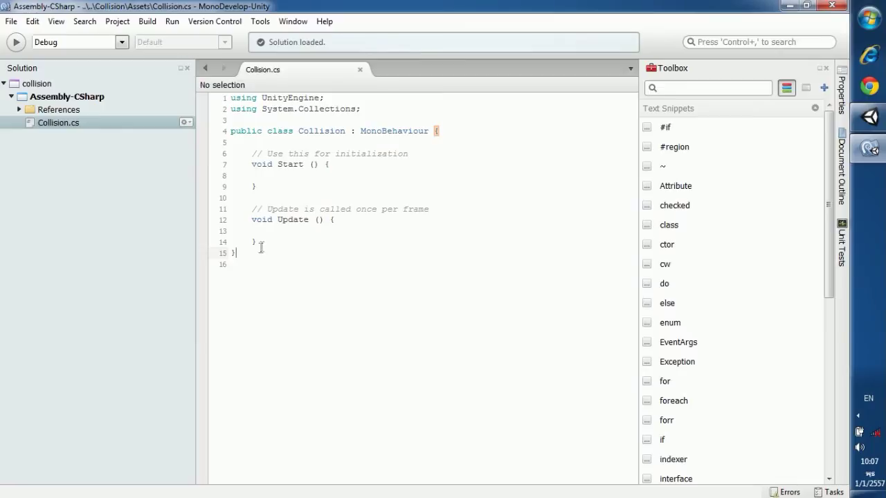
# Step: Add a new line below Update and insert the keyword void from autocomplete
pyautogui.click(265, 243)
pyautogui.press('Return')
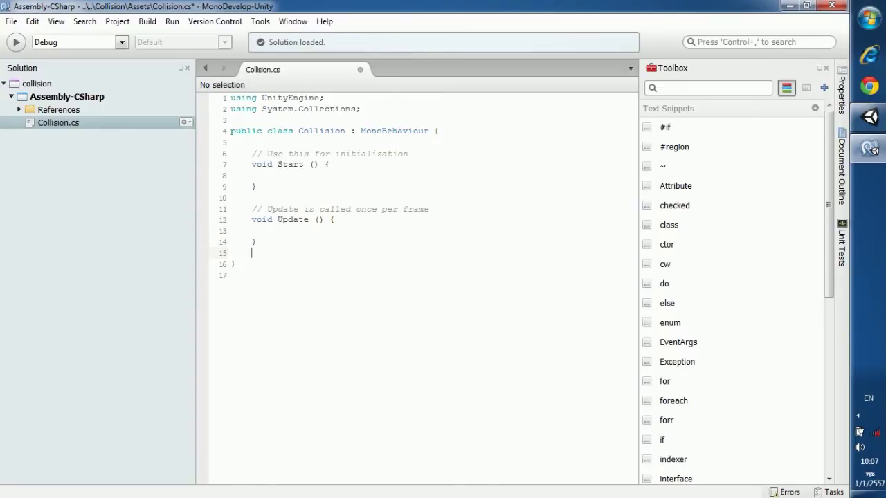
pyautogui.write('V')
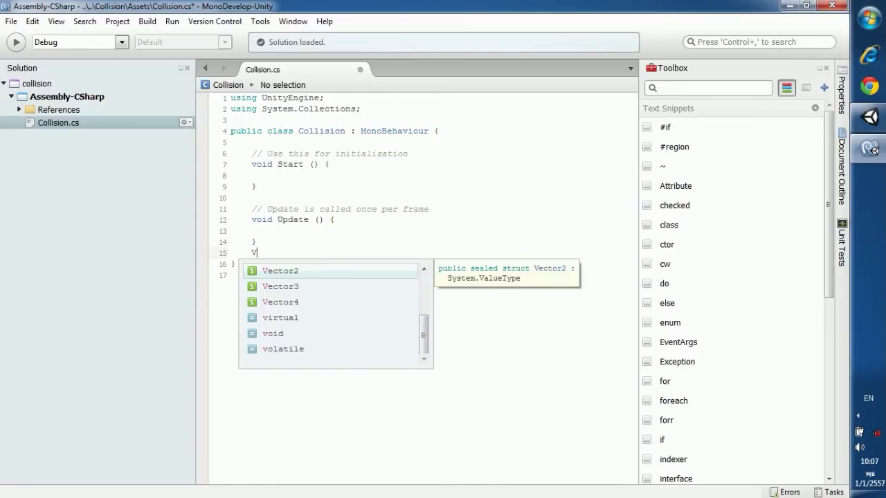
pyautogui.press('Down')
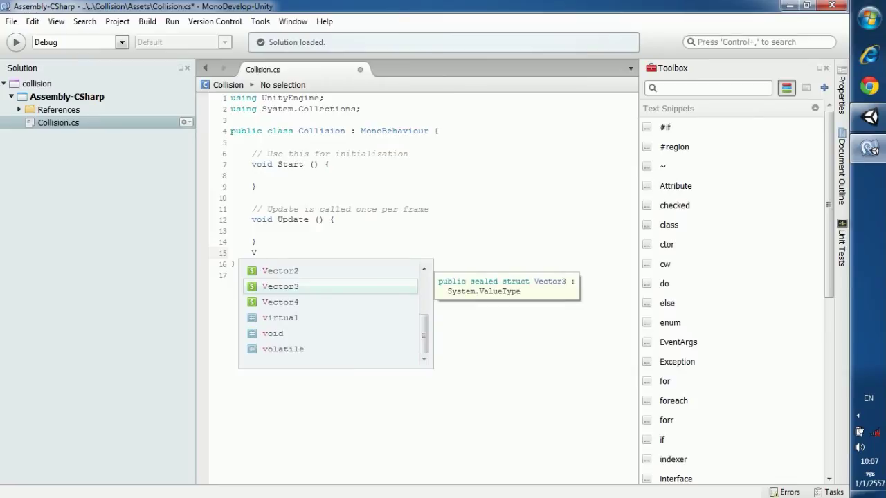
pyautogui.press('Down')
pyautogui.press('Down')
pyautogui.press('Down')
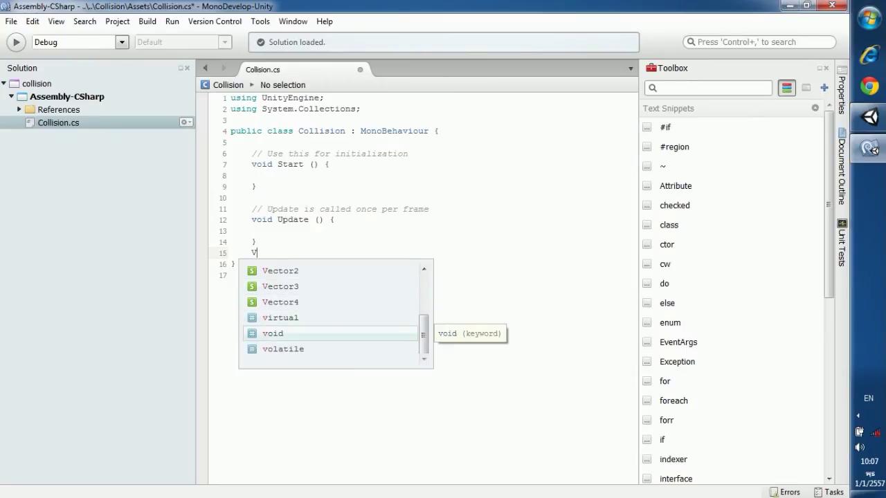
pyautogui.press('Return')
# Step: Complete the declaration as void OnCollisionEnter(), removing stray characters
pyautogui.write('On')
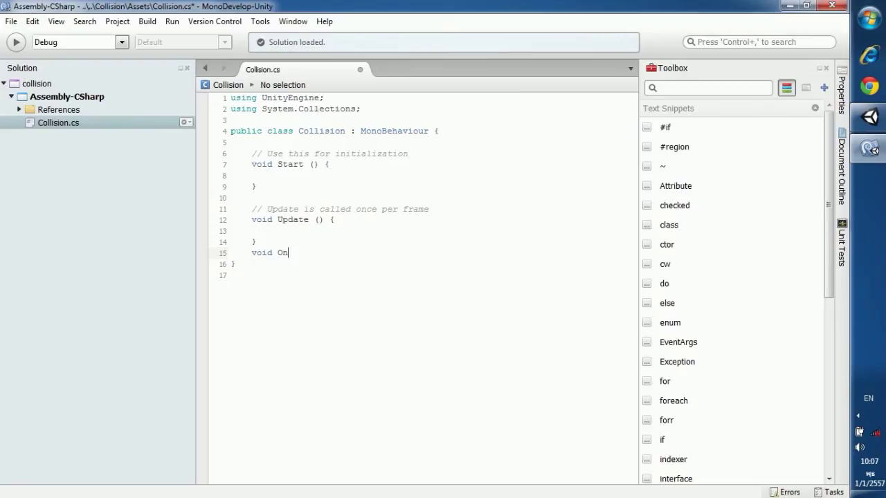
pyautogui.write('C')
pyautogui.write('o')
pyautogui.write('ll')
pyautogui.write('is')
pyautogui.write('ion')
pyautogui.write('E')
pyautogui.write('n')
pyautogui.write('ter')
pyautogui.write(' 9')
pyautogui.press('BackSpace')
pyautogui.press('BackSpace')
pyautogui.write('()()')
pyautogui.press('BackSpace')
pyautogui.press('BackSpace')
pyautogui.press('BackSpace')
pyautogui.press('BackSpace')
pyautogui.write('()')
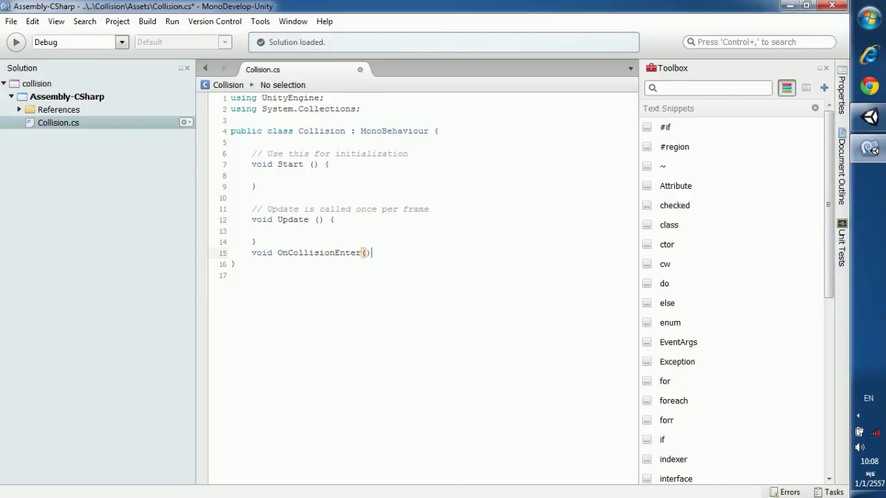
pyautogui.press('Return')
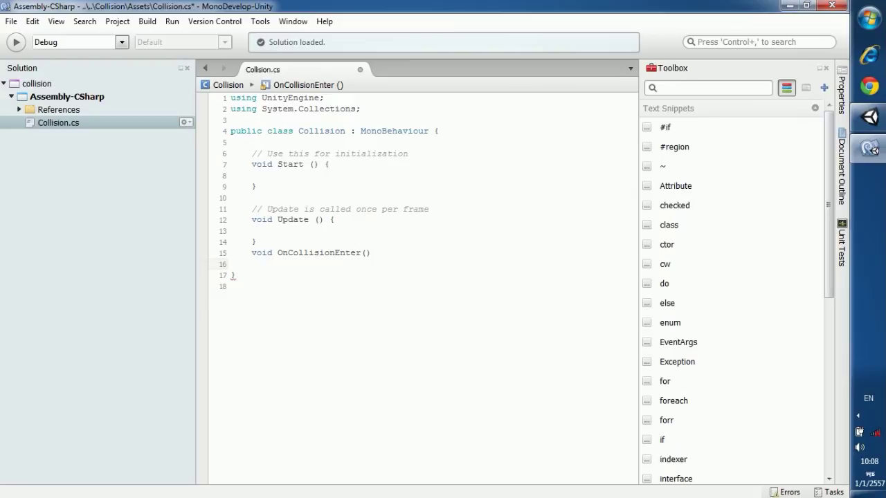
# Step: Write the OnCollisionEnter body as Debug.Log("Hit"); using autocomplete
pyautogui.write('{')
pyautogui.press('Return')
pyautogui.write('D')
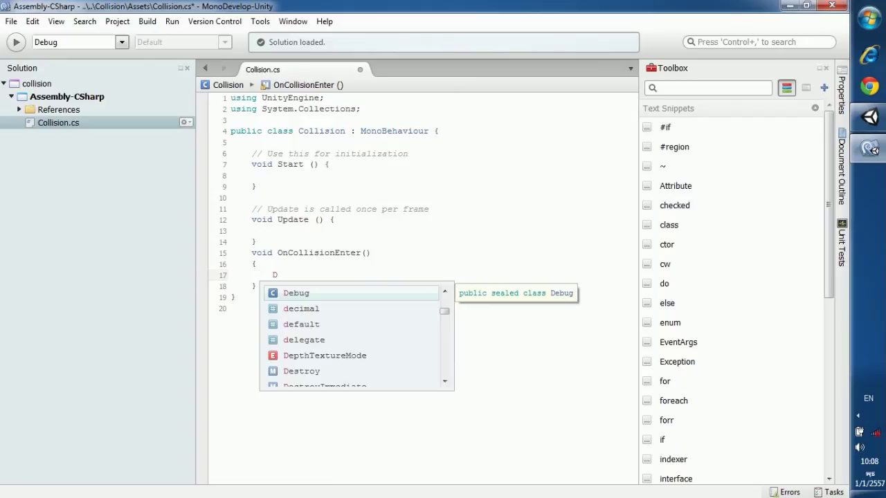
pyautogui.press('Return')
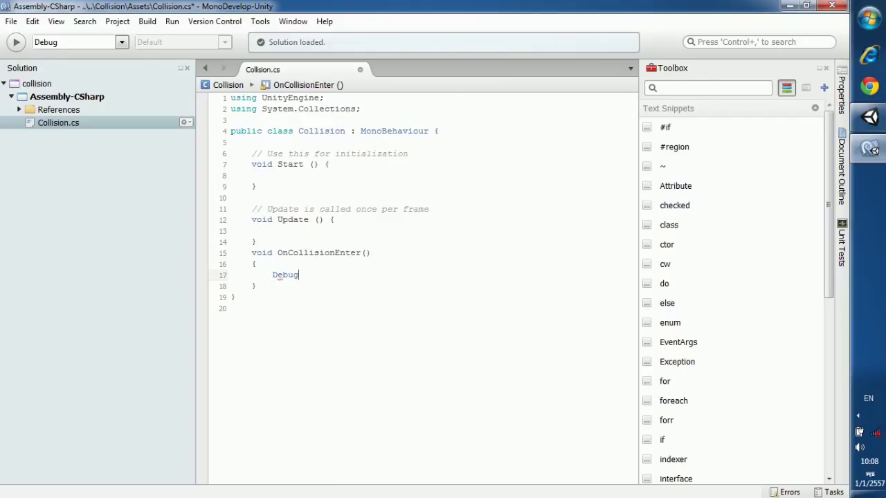
pyautogui.write('.')
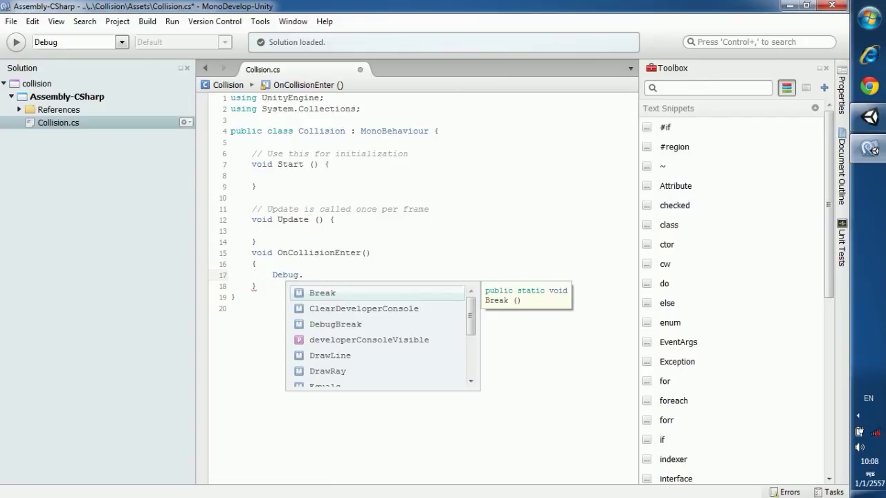
pyautogui.write('L')
pyautogui.press('Return')
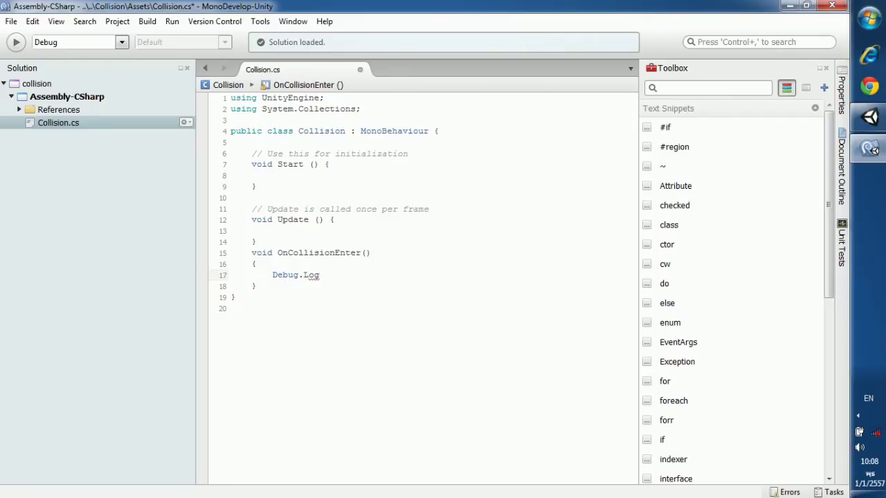
pyautogui.write('()')
pyautogui.write('"')
pyautogui.write('Hit')
pyautogui.write('"')
pyautogui.write(');')
# Step: Save Collision.cs with Ctrl+S and minimize MonoDevelop to return to Unity
pyautogui.hotkey('ctrl', 's')
pyautogui.click(471, 243)
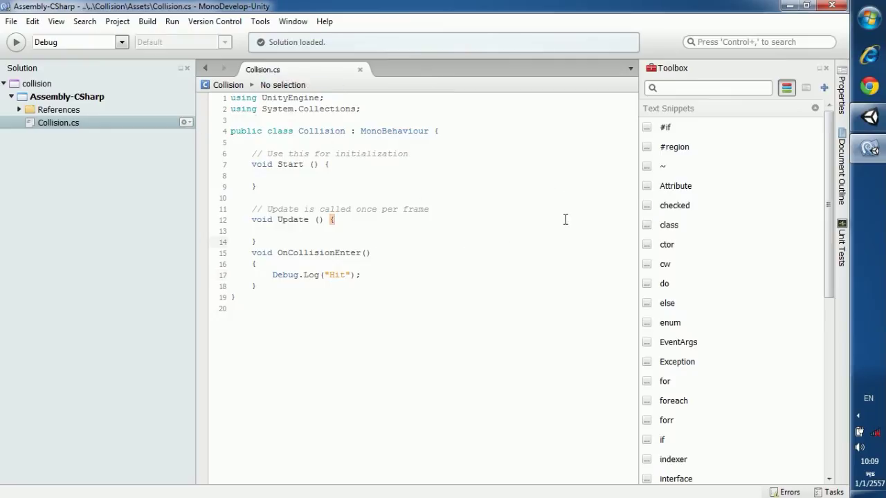
pyautogui.click(789, 6)
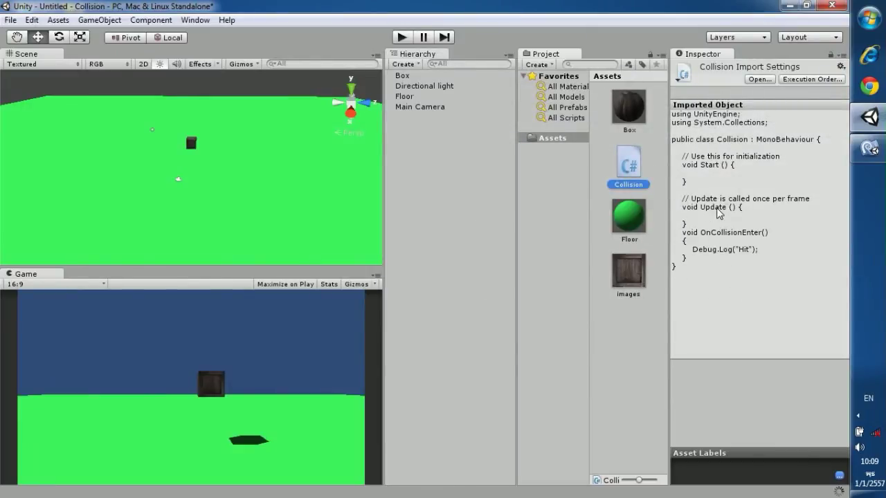
# Step: Drag the Collision script onto the selected Box's Inspector, then start Play
pyautogui.click(407, 77)
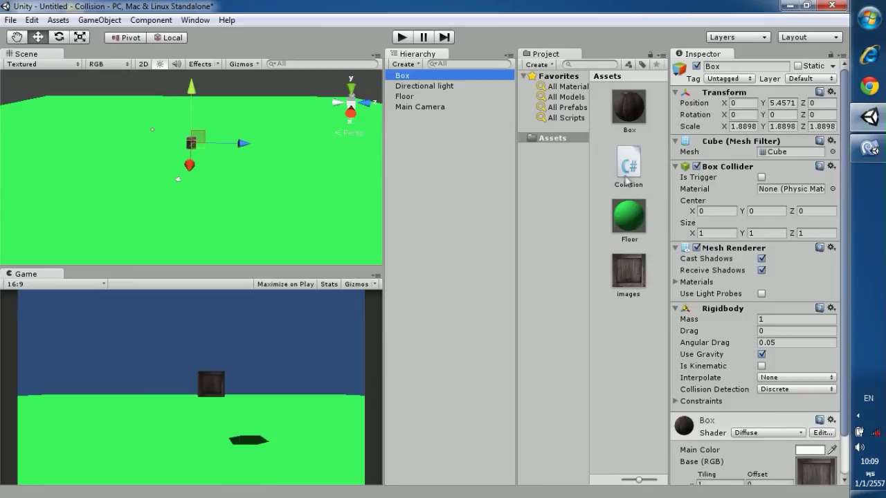
pyautogui.click(676, 308)
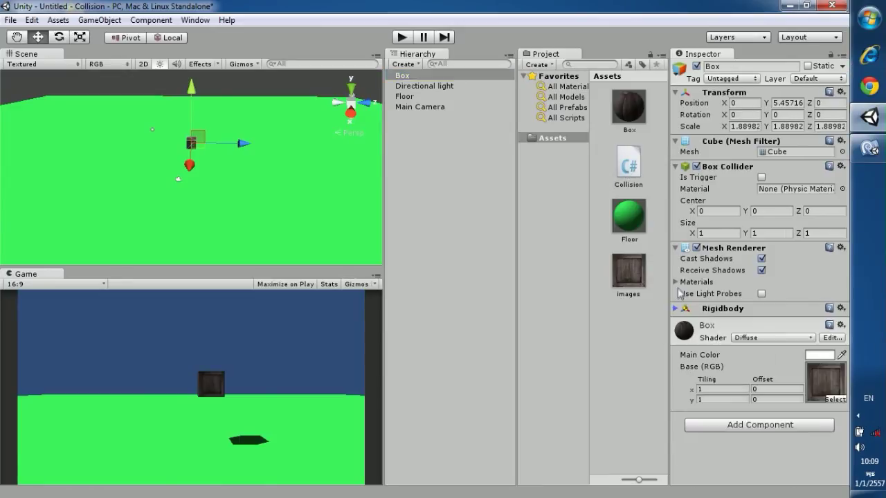
pyautogui.click(676, 282)
pyautogui.click(676, 247)
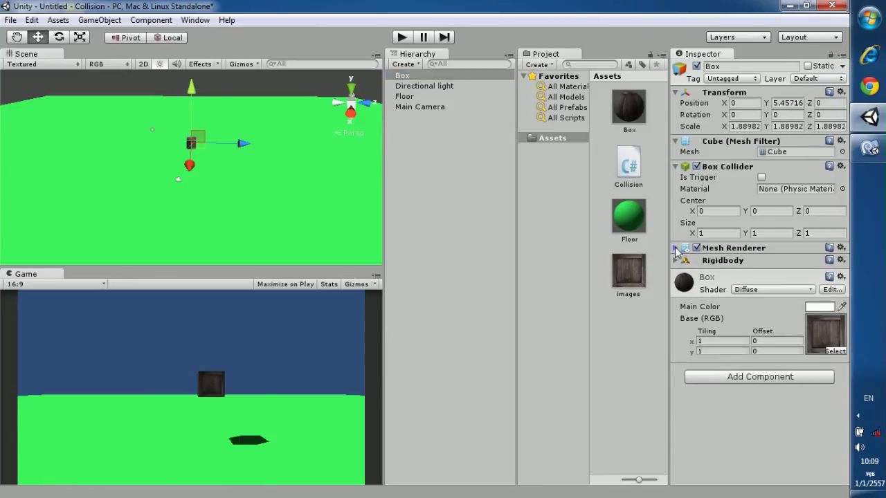
pyautogui.click(676, 167)
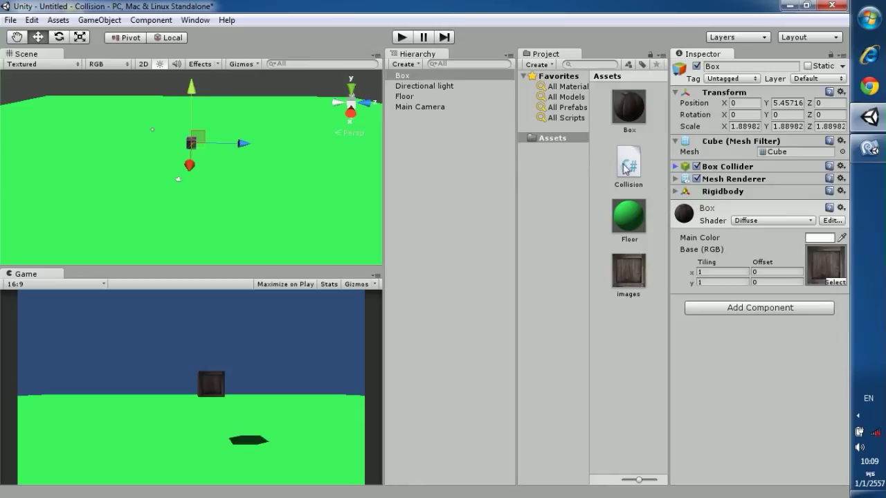
pyautogui.moveTo(627, 167); pyautogui.dragTo(740, 369)
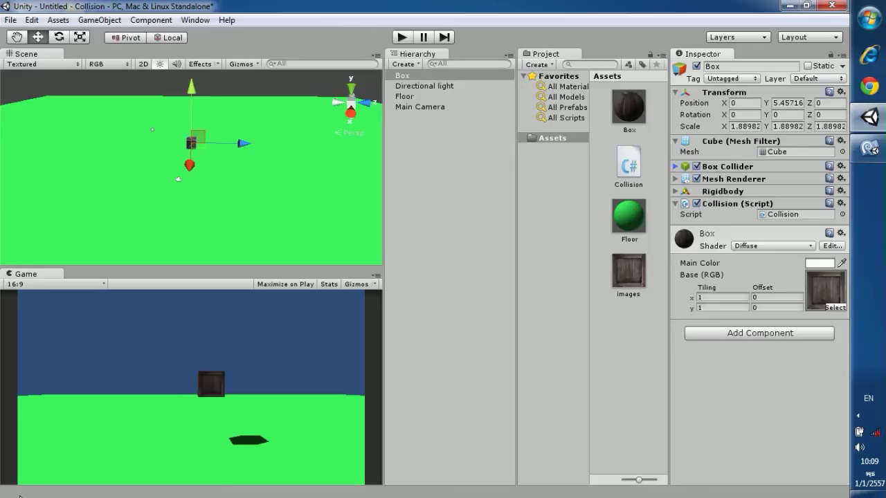
pyautogui.click(402, 38)
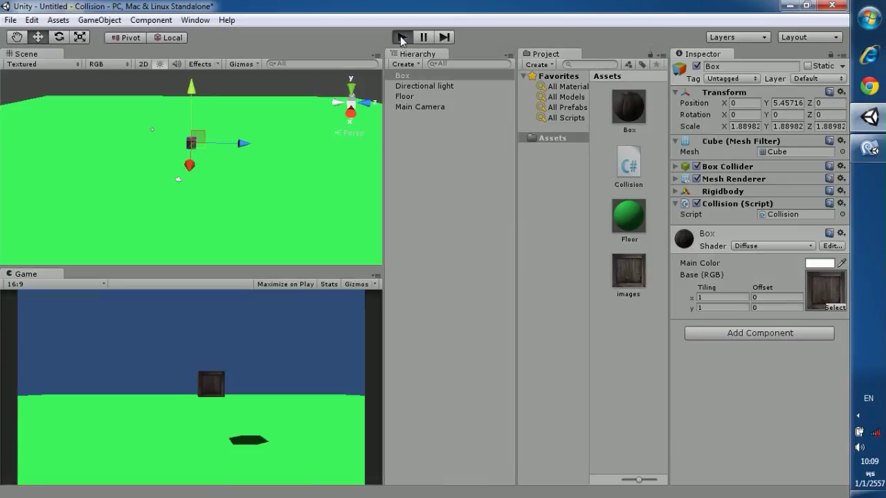